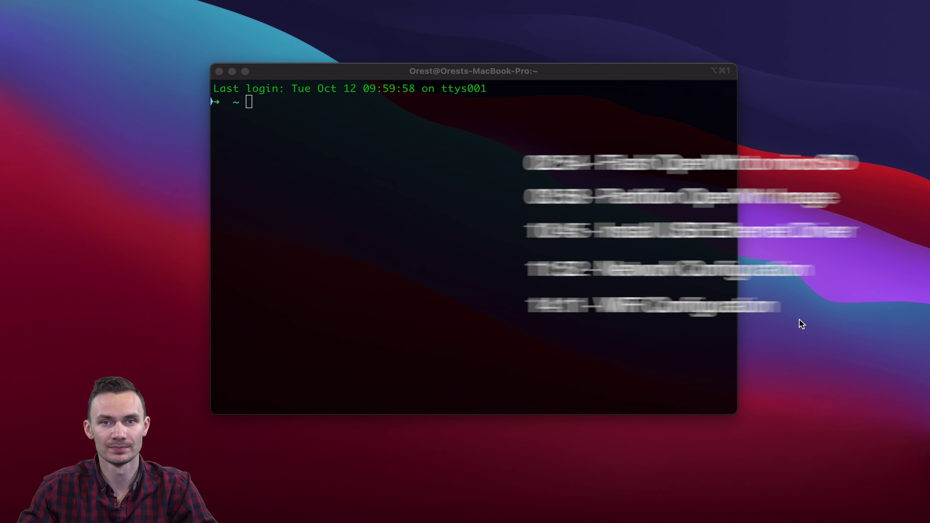
Launch balenaEtcher as root via sudo in Terminal and enter the security-key PIN
{"action": "key", "text": "super+Tab"}
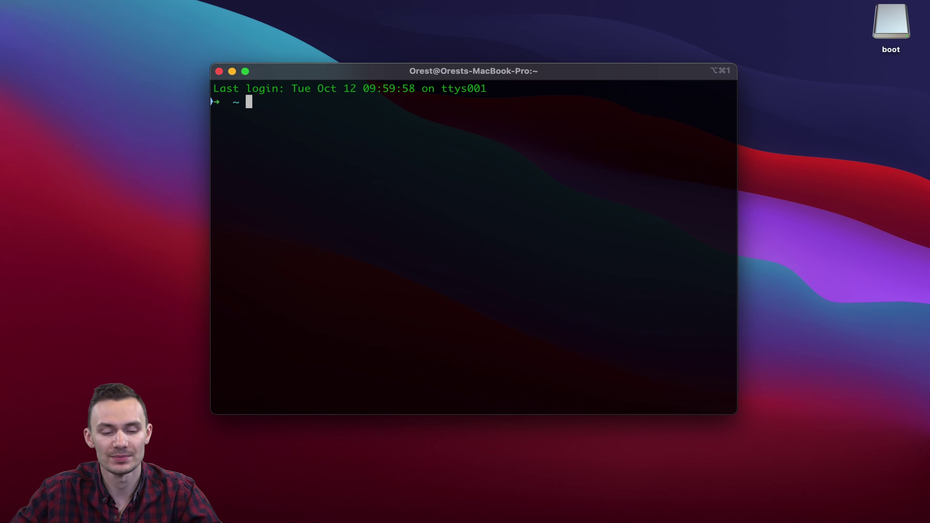
{"action": "type", "text": "sudo /Applications/balenaEtcher.app/Contents/MacOS/balenaEtcher"}
{"action": "key", "text": "Return"}
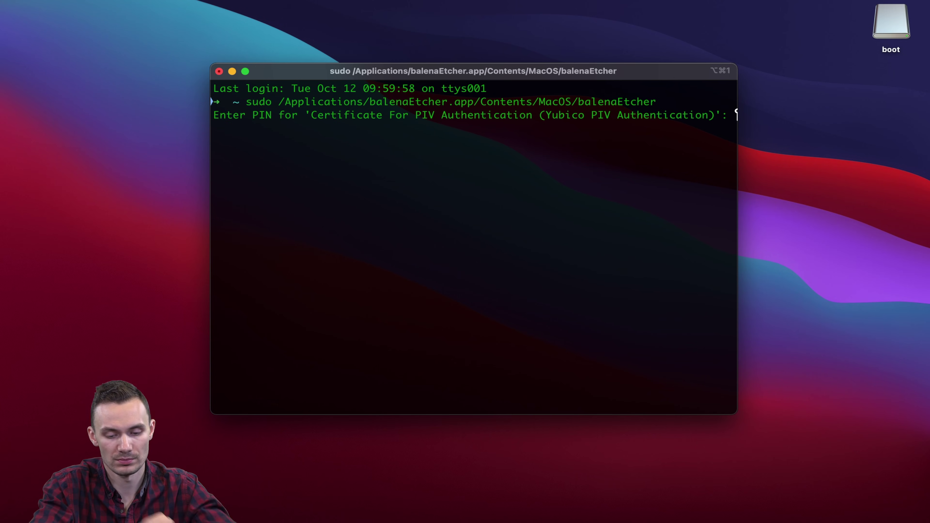
{"action": "key", "text": "Return"}
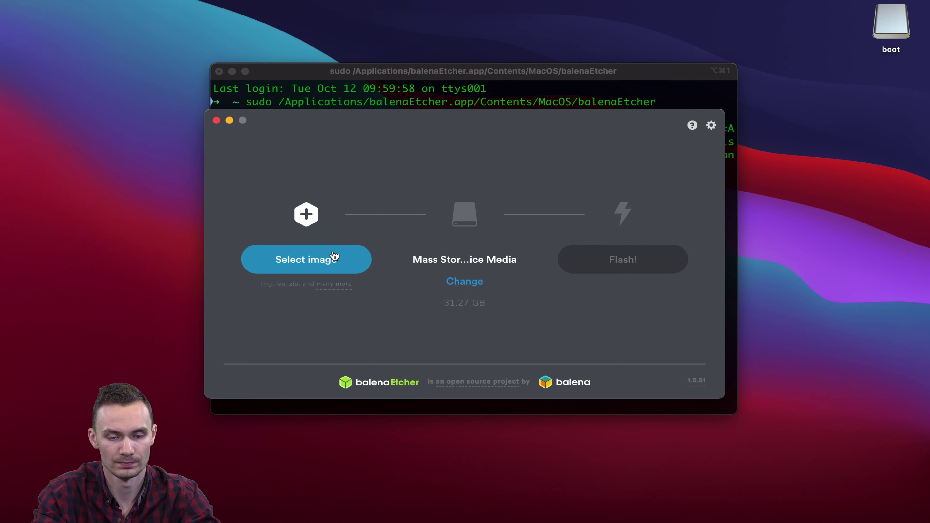
Select the OpenWrt Raspberry Pi 4 ext4 factory .img as the image to flash
{"action": "left_click", "coordinate": [348, 255]}
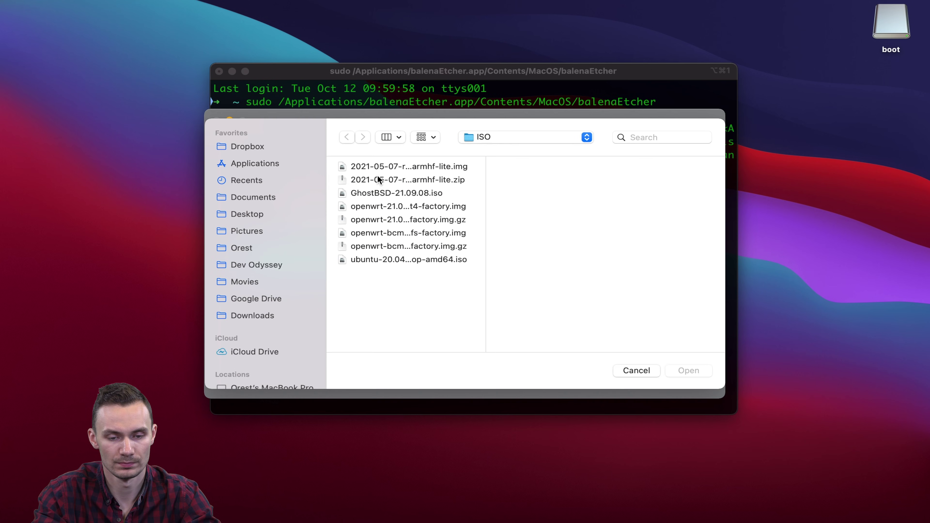
{"action": "left_click", "coordinate": [395, 209]}
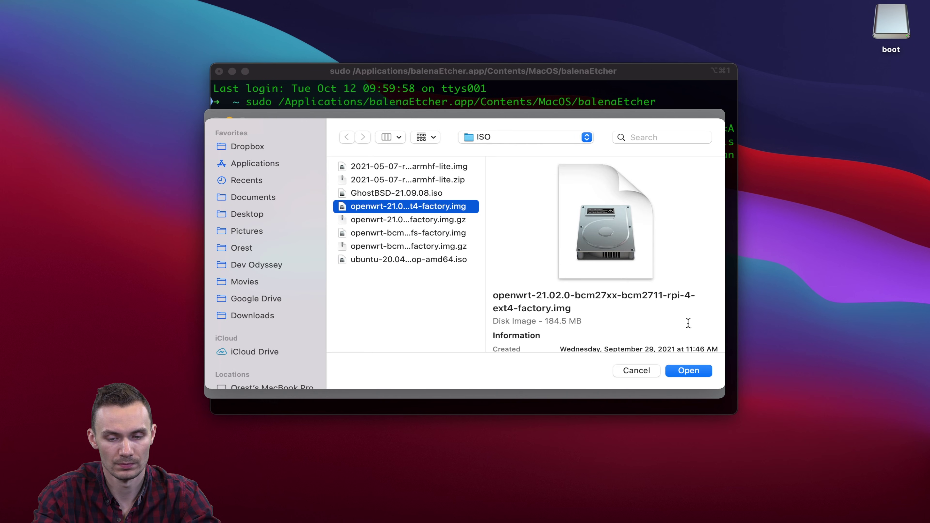
{"action": "left_click", "coordinate": [694, 372]}
Target the 31.27 GB card, flash the image, and close Etcher when done
{"action": "left_click", "coordinate": [463, 282]}
{"action": "left_click", "coordinate": [462, 341]}
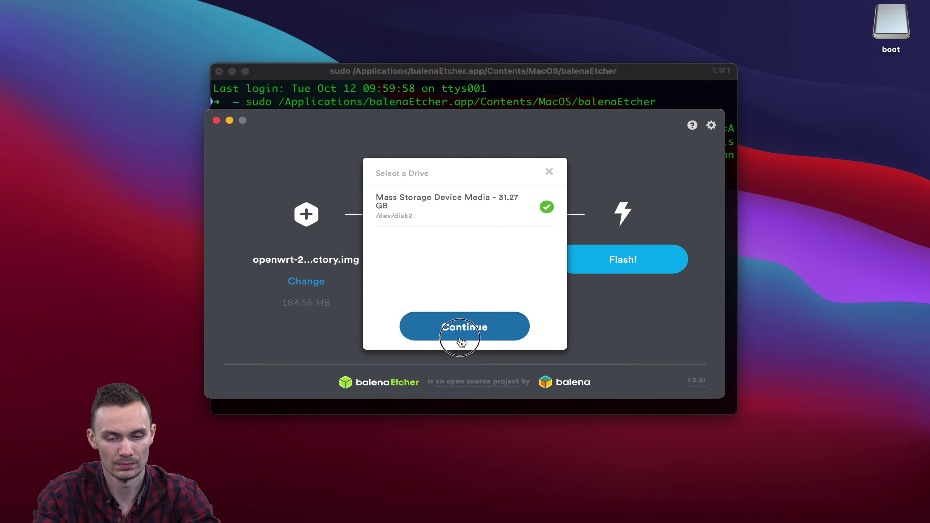
{"action": "left_click", "coordinate": [638, 262]}
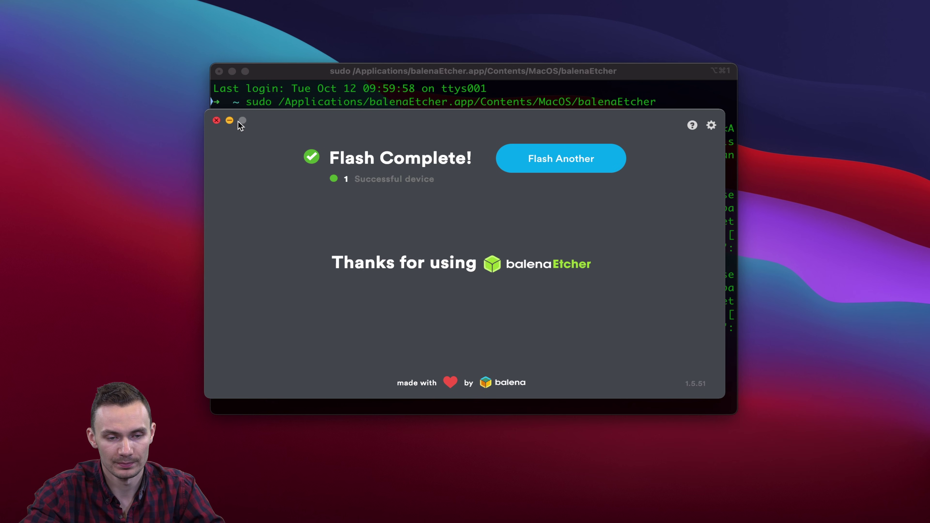
{"action": "left_click", "coordinate": [217, 121]}
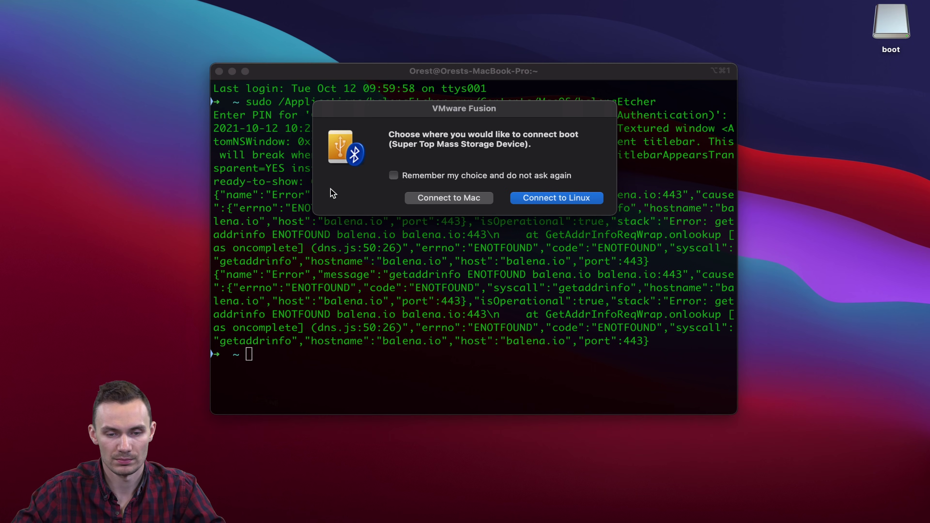
Connect the flashed card to the Linux virtual machine from the VMware Fusion prompt
{"action": "left_click", "coordinate": [519, 200]}
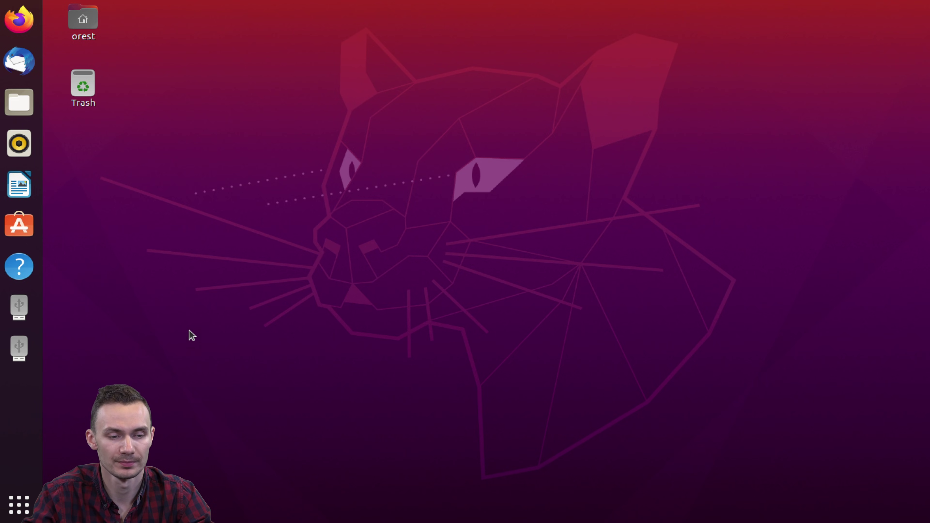
Launch Terminal in Ubuntu by searching 'ter' in Show Applications
{"action": "left_click", "coordinate": [19, 504]}
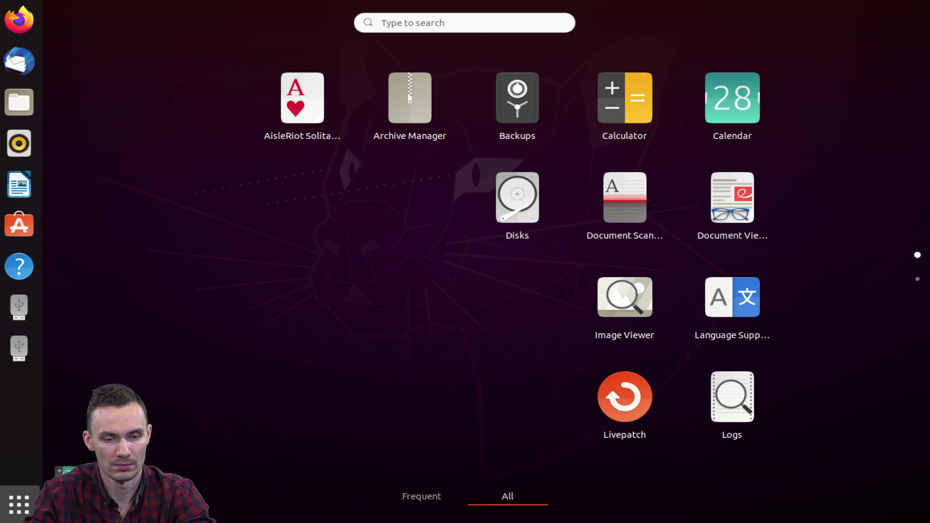
{"action": "type", "text": "ter"}
{"action": "key", "text": "Return"}
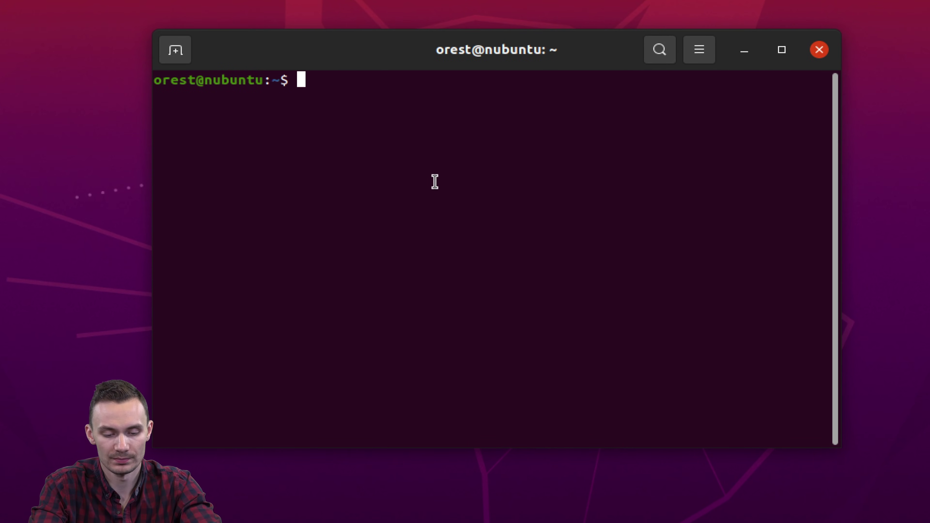
List block devices with lsblk, unmount the card's rootfs, and start fdisk on /dev/sdb
{"action": "type", "text": "lsblk"}
{"action": "key", "text": "Return"}
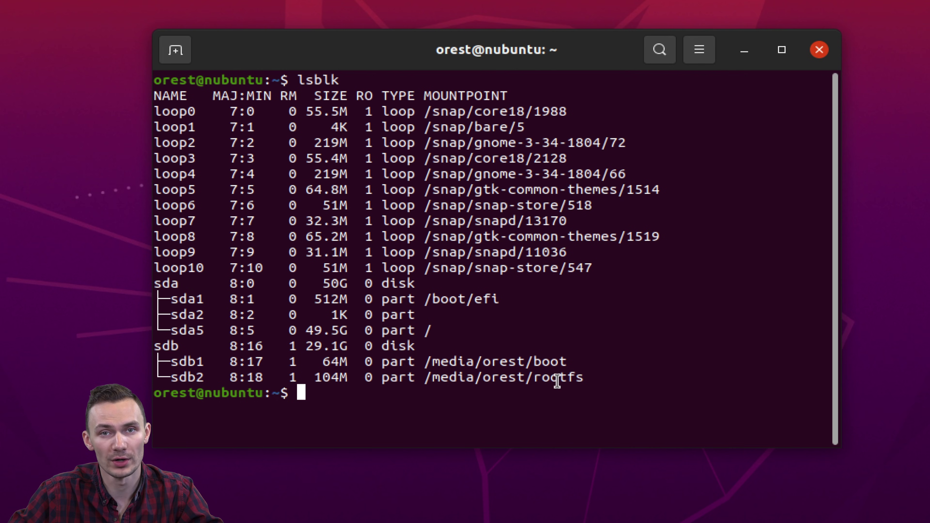
{"action": "type", "text": "sudo um"}
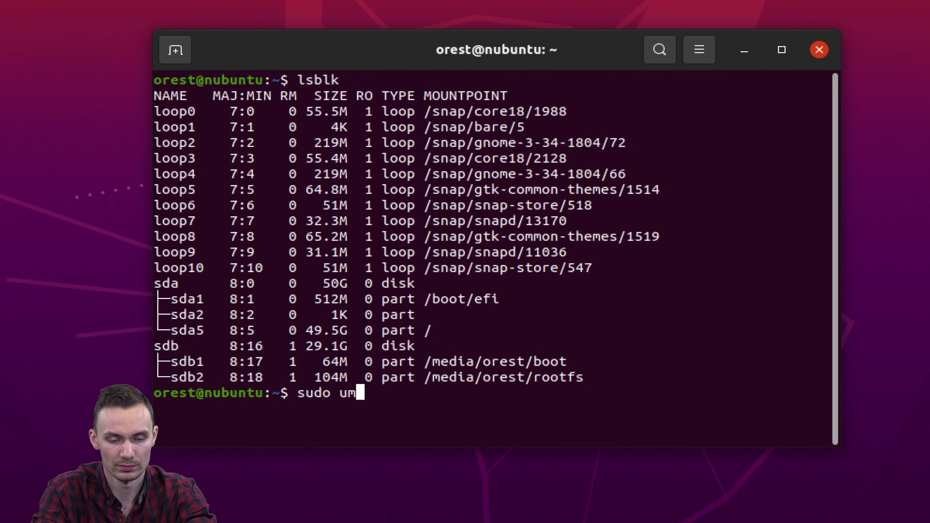
{"action": "type", "text": "ount /media/orest/rootfs"}
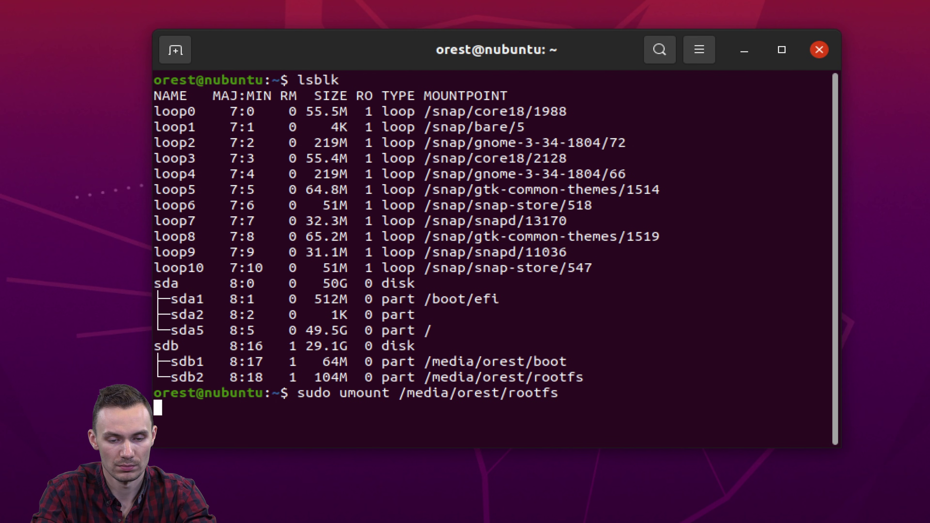
{"action": "key", "text": "Return"}
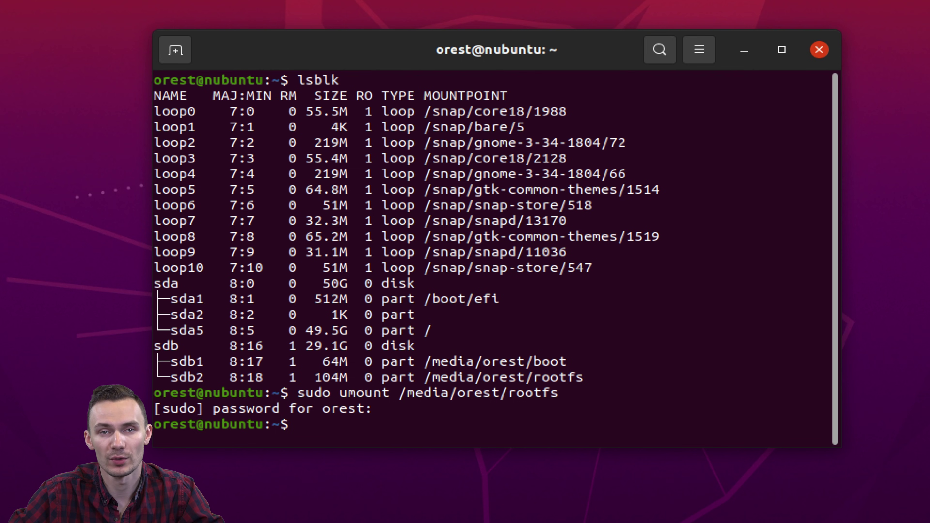
{"action": "type", "text": "sudo fdisk /d"}
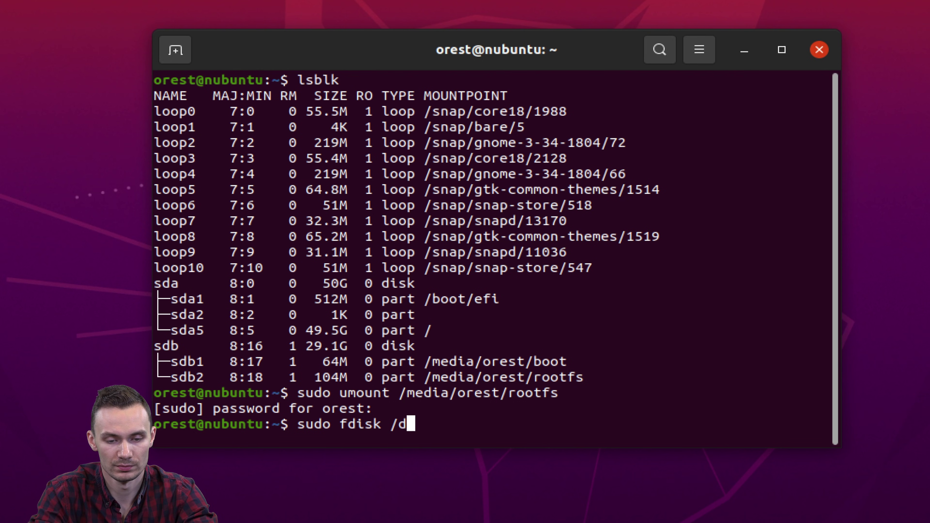
{"action": "type", "text": "ev/sdb"}
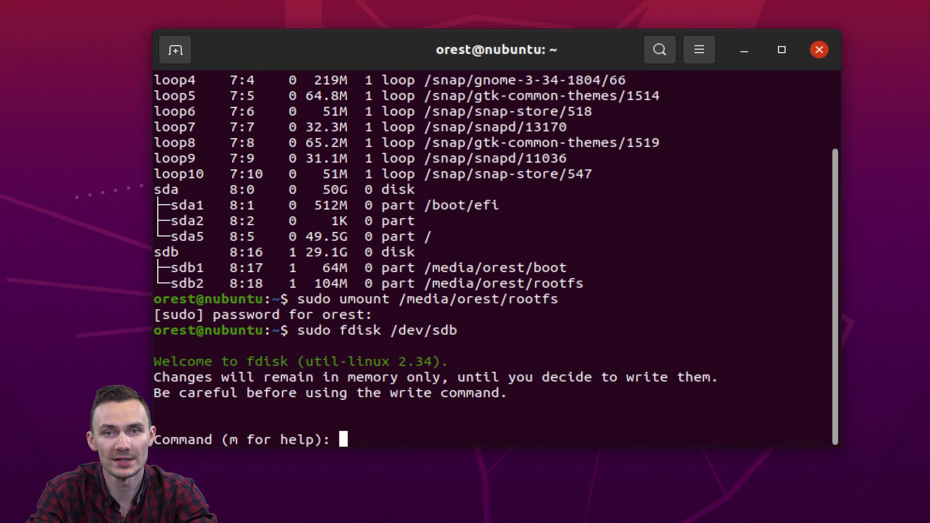
Print the card's partition table and delete partition 2
{"action": "type", "text": "p"}
{"action": "key", "text": "Return"}
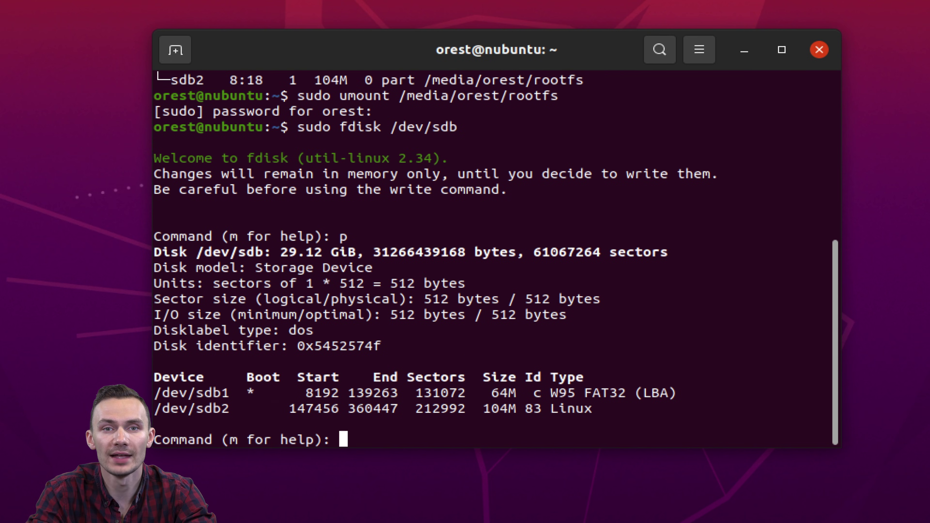
{"action": "type", "text": "d"}
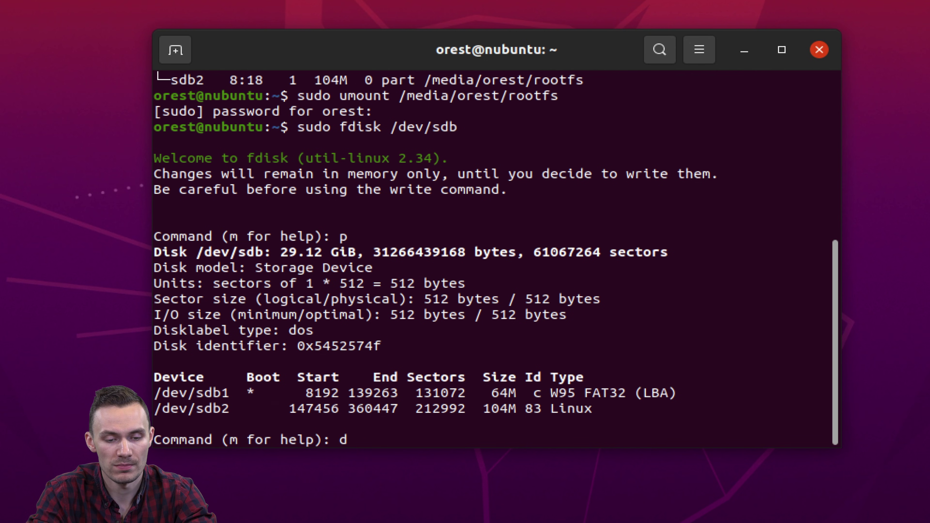
{"action": "key", "text": "Return"}
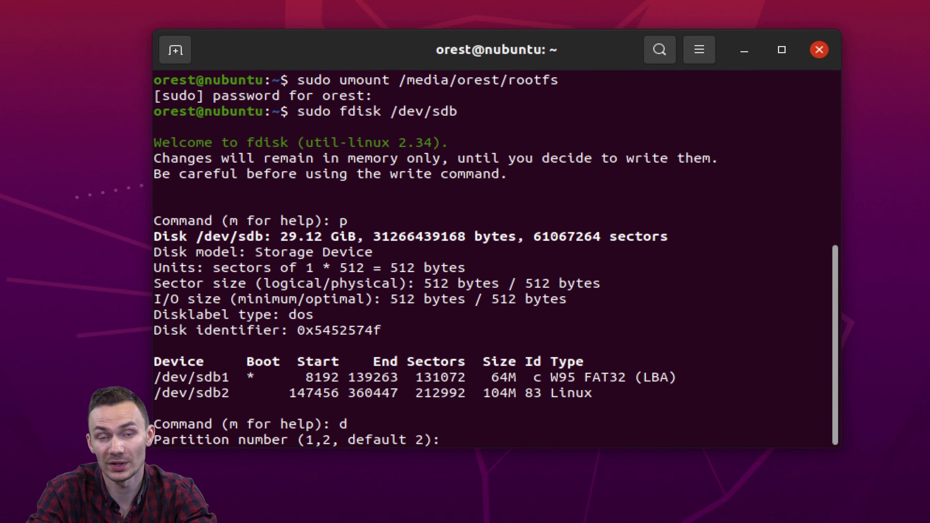
{"action": "type", "text": "2"}
{"action": "key", "text": "Return"}
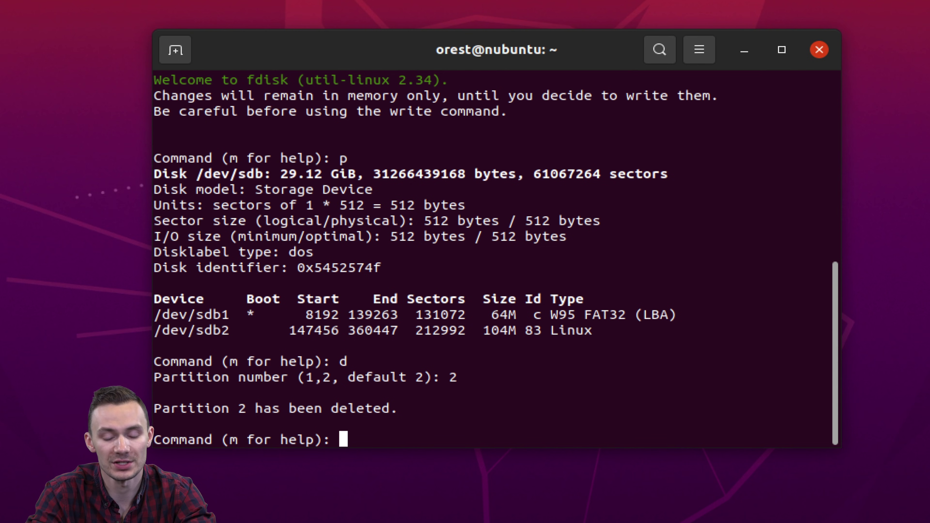
Create primary partition 2 from sector 147456 to disk end, keep ext4 signature, write table
{"action": "type", "text": "n"}
{"action": "key", "text": "Return"}
{"action": "type", "text": "p"}
{"action": "key", "text": "Return"}
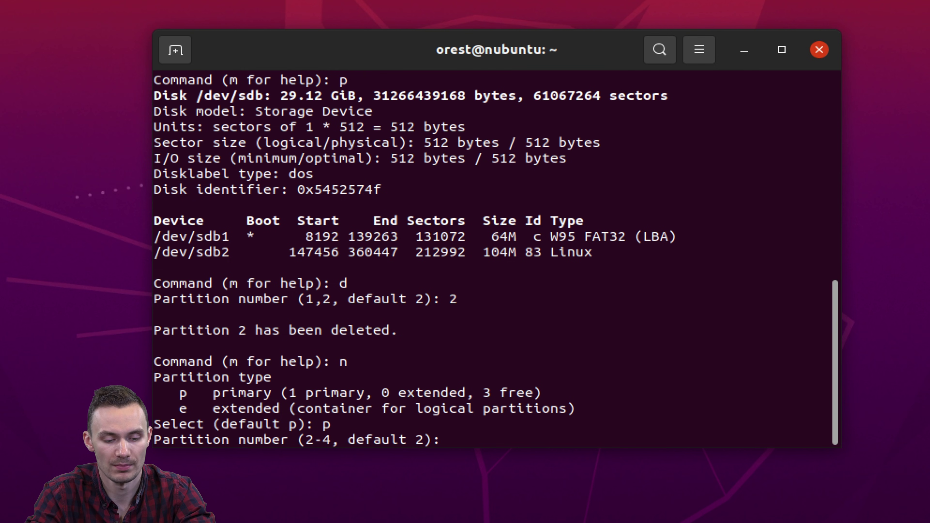
{"action": "type", "text": "2"}
{"action": "key", "text": "Return"}
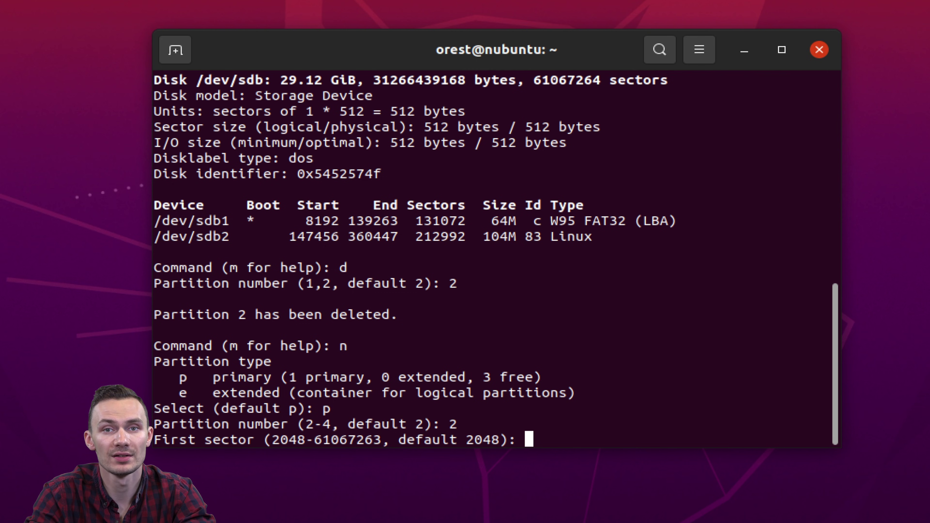
{"action": "type", "text": "147456"}
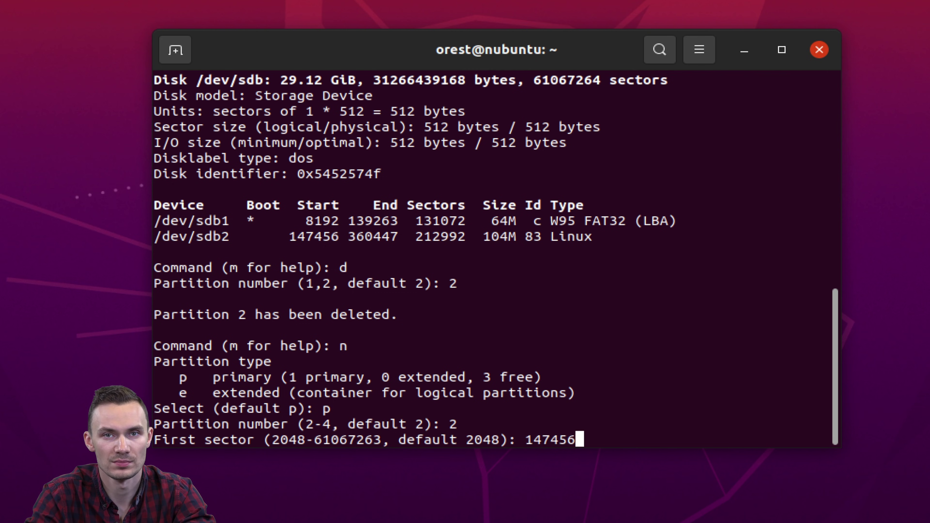
{"action": "key", "text": "Return"}
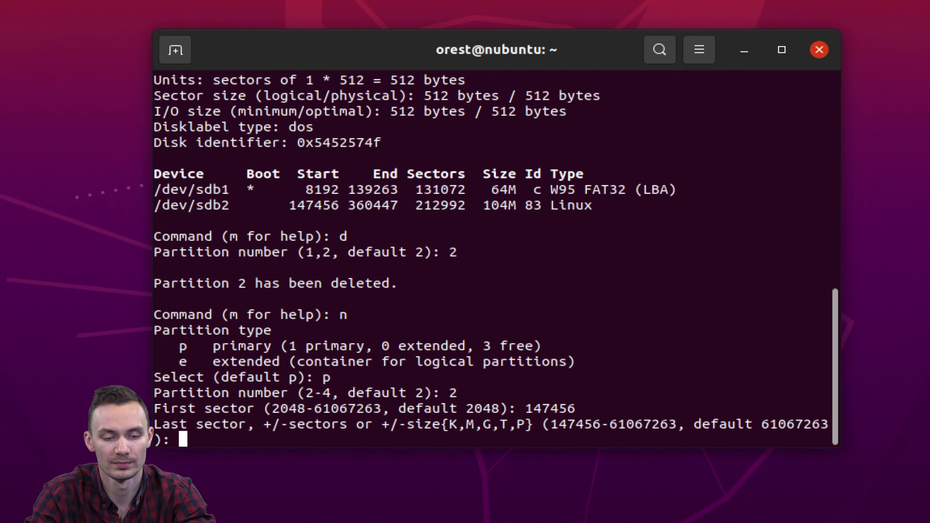
{"action": "key", "text": "Return"}
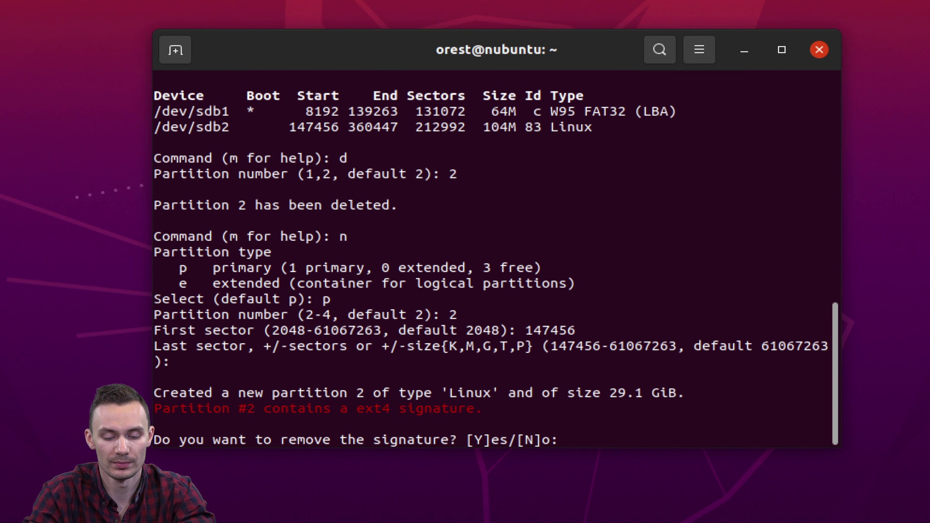
{"action": "type", "text": "n"}
{"action": "key", "text": "Return"}
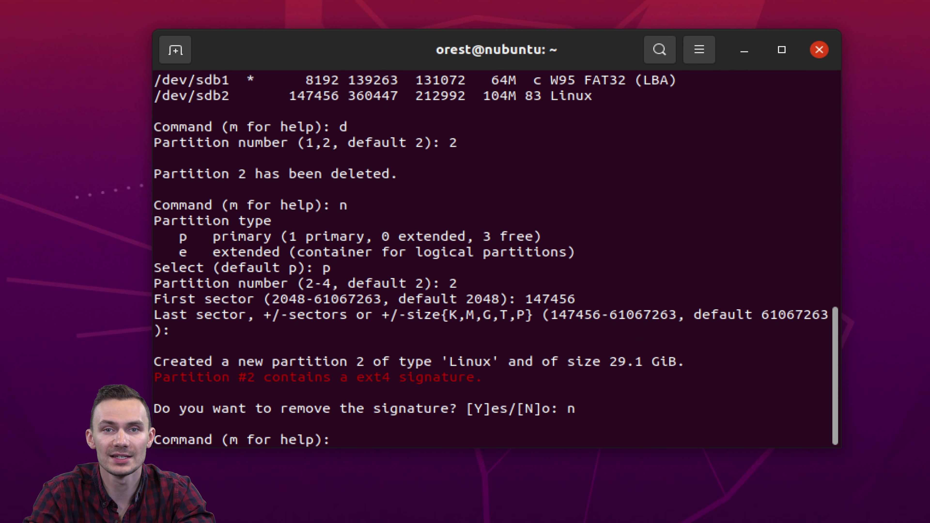
{"action": "type", "text": "w"}
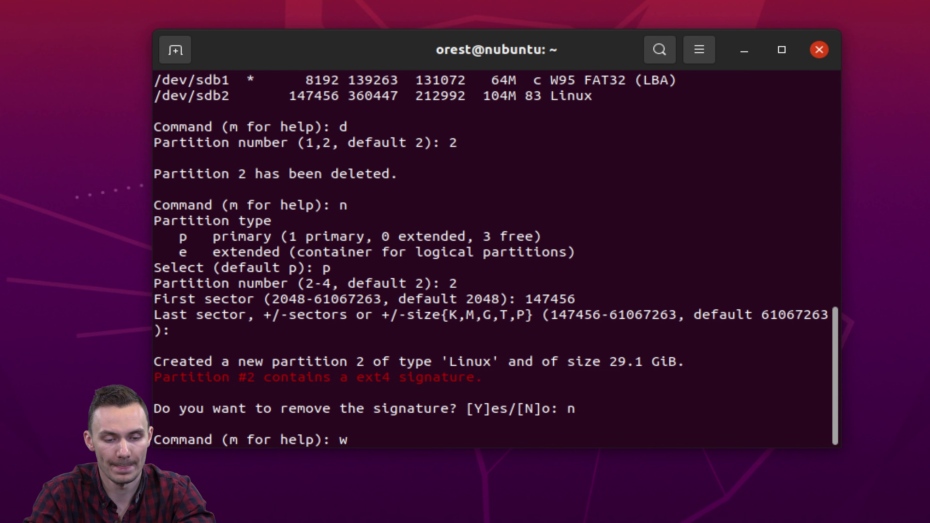
{"action": "key", "text": "Return"}
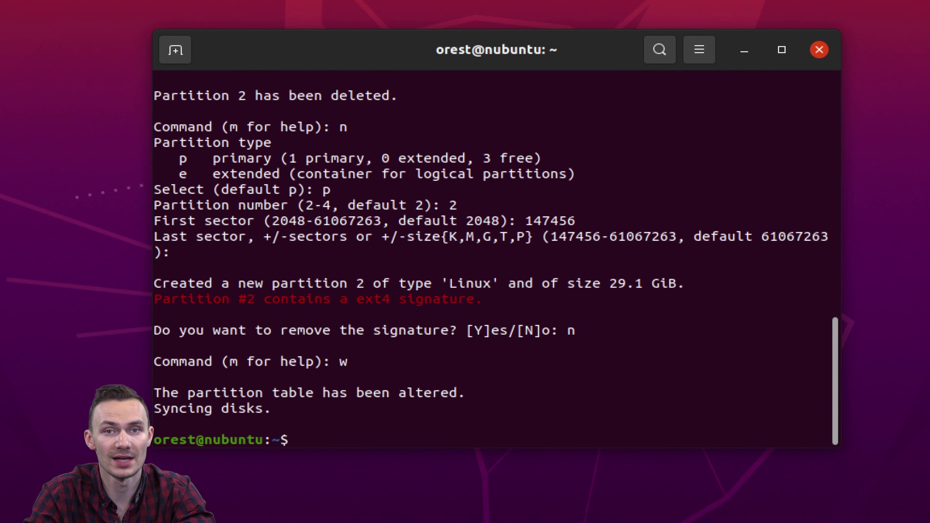
Check /dev/sdb2 with e2fsck -f, accept the fix, and grow it with resize2fs
{"action": "type", "text": "su"}
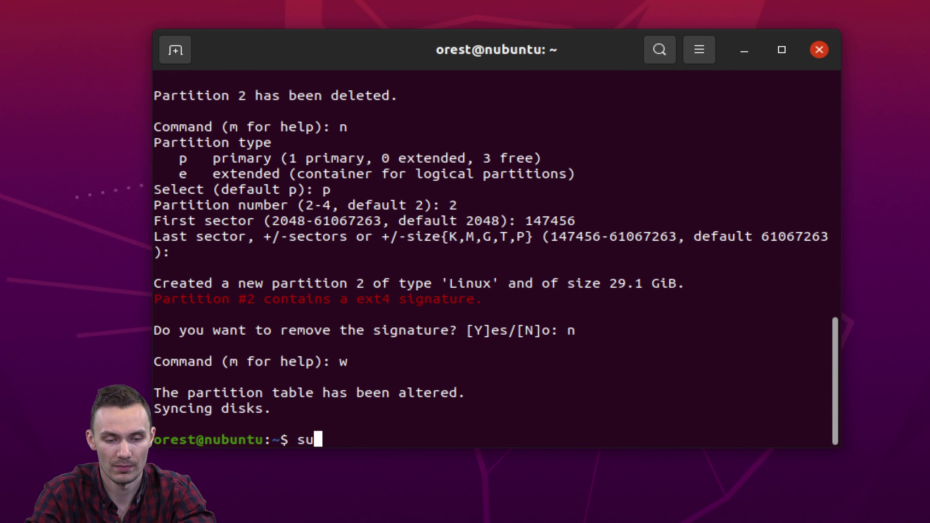
{"action": "type", "text": "do e2fsck -f /dev"}
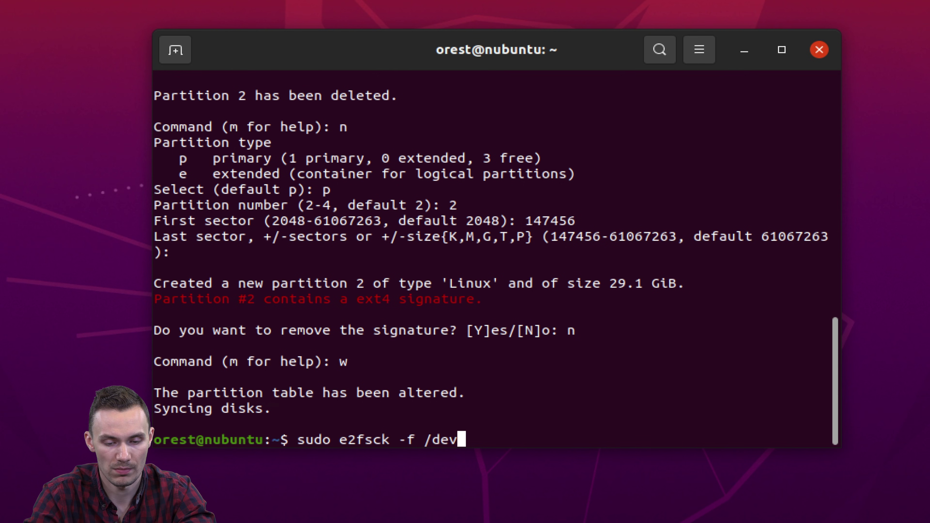
{"action": "type", "text": "/sdb2"}
{"action": "key", "text": "Return"}
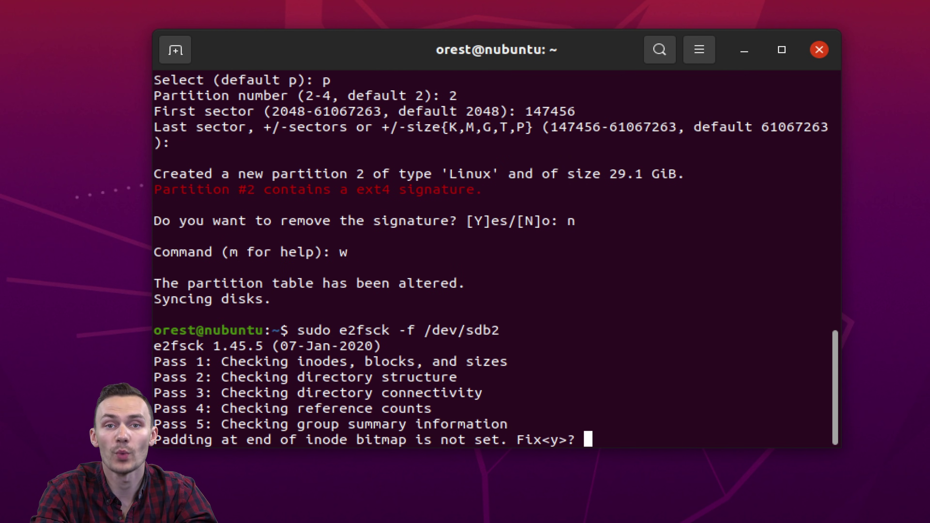
{"action": "key", "text": "y"}
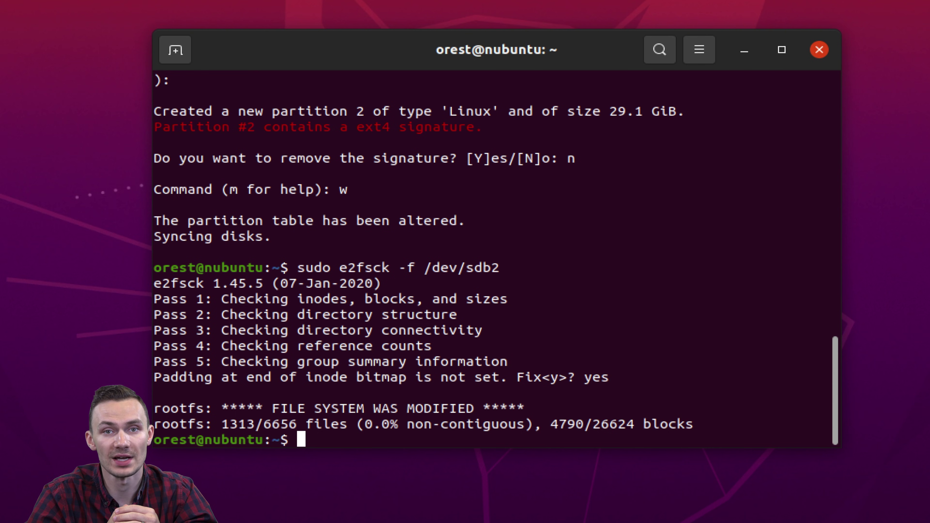
{"action": "type", "text": "sudo rezisw"}
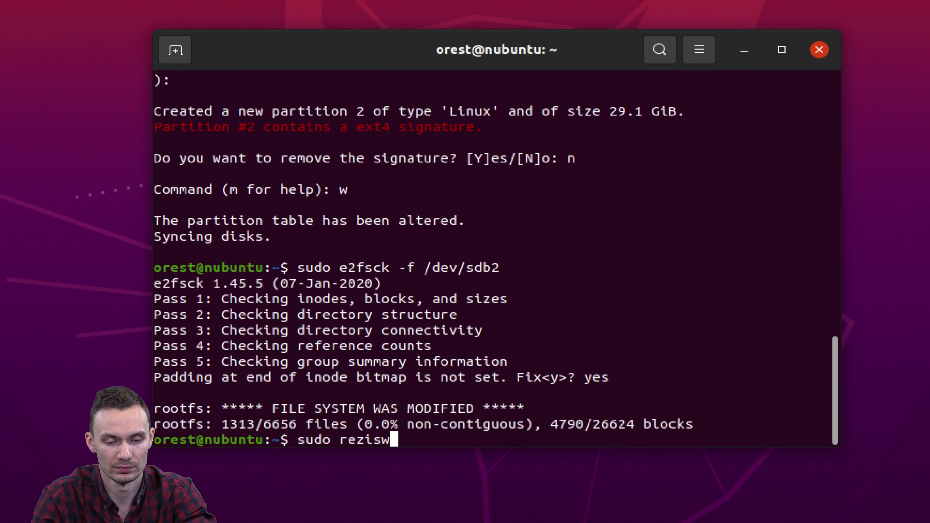
{"action": "key", "text": "BackSpace"}
{"action": "key", "text": "BackSpace"}
{"action": "key", "text": "BackSpace"}
{"action": "key", "text": "BackSpace"}
{"action": "type", "text": "size2fs /dev/sdb2"}
{"action": "key", "text": "Return"}
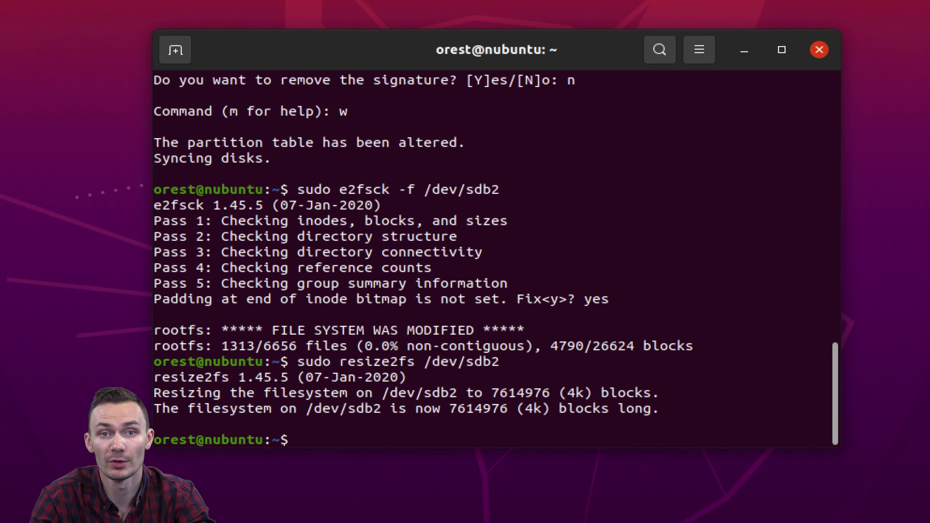
Unmount /dev/sdb1 and bring up Display Ethernet's IPv4 choices in macOS Network settings
{"action": "type", "text": "sudo umount /dev/sdb1"}
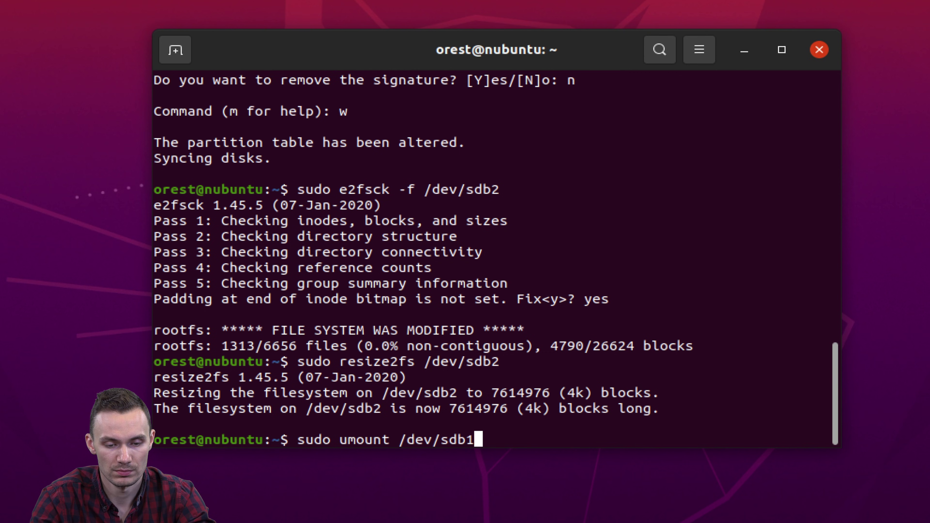
{"action": "key", "text": "Return"}
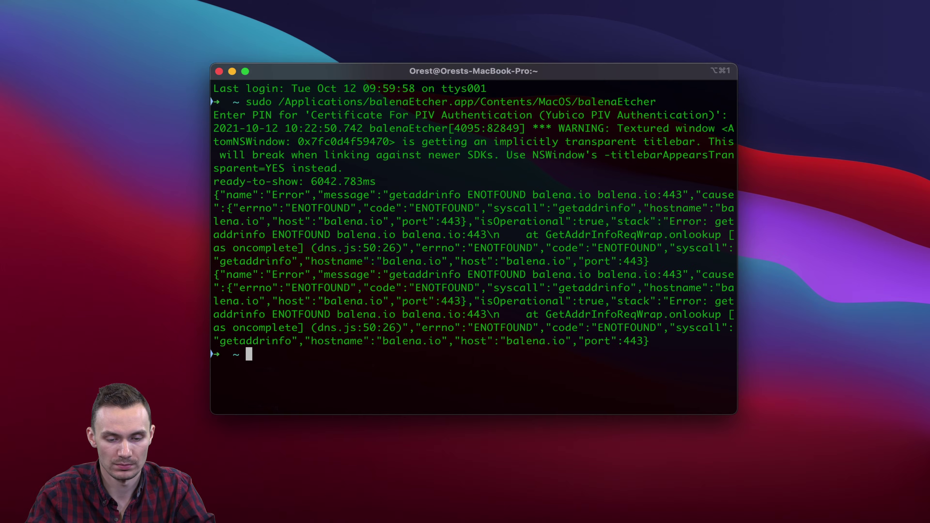
{"action": "left_click", "coordinate": [467, 130]}
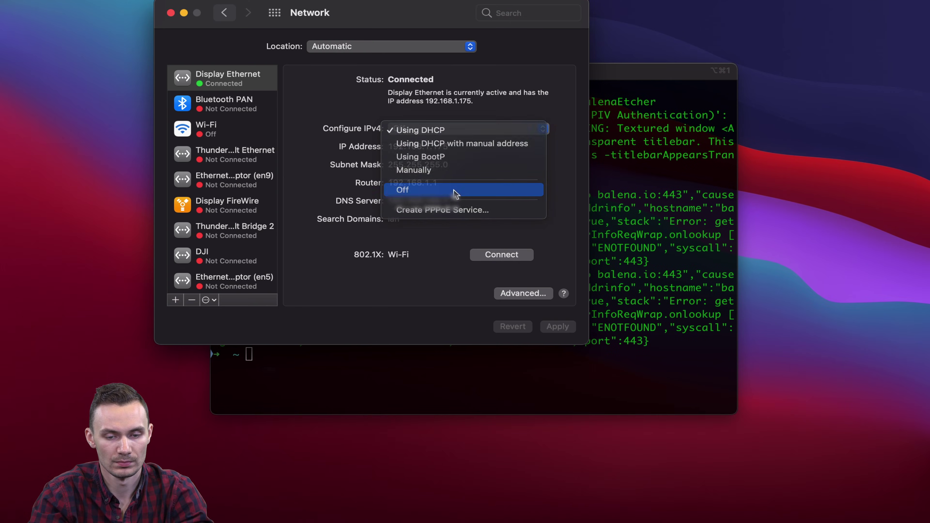
{"action": "left_click", "coordinate": [469, 190]}
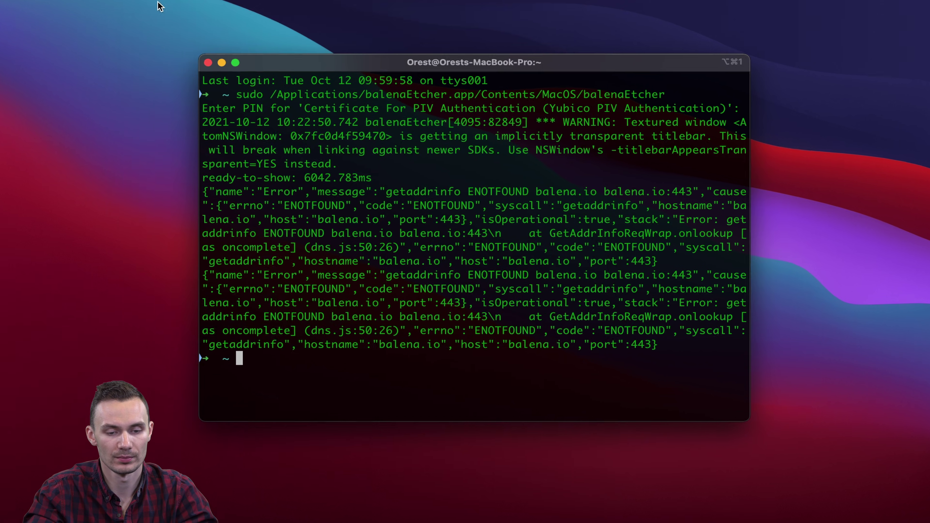
{"action": "type", "text": "ssh "}
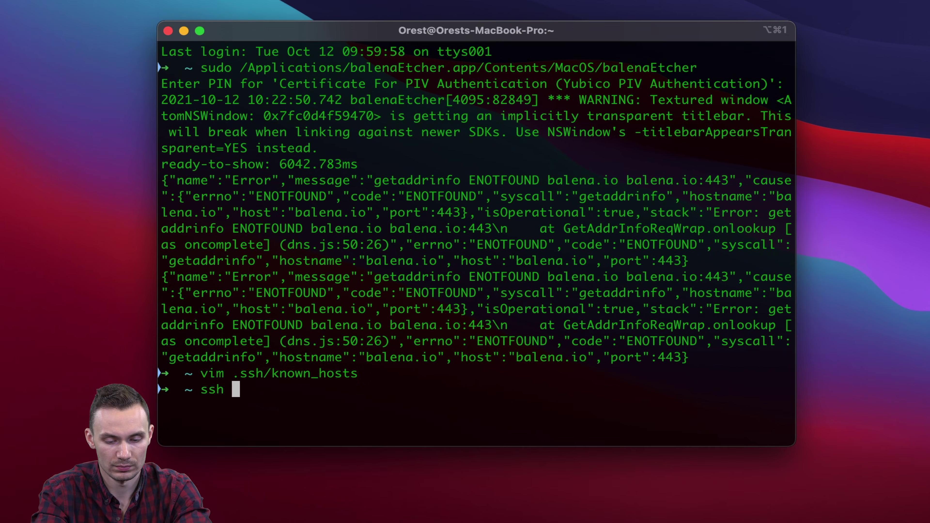
{"action": "type", "text": "root@192.168.1.1"}
{"action": "key", "text": "Return"}
{"action": "type", "text": "yes"}
{"action": "key", "text": "Return"}
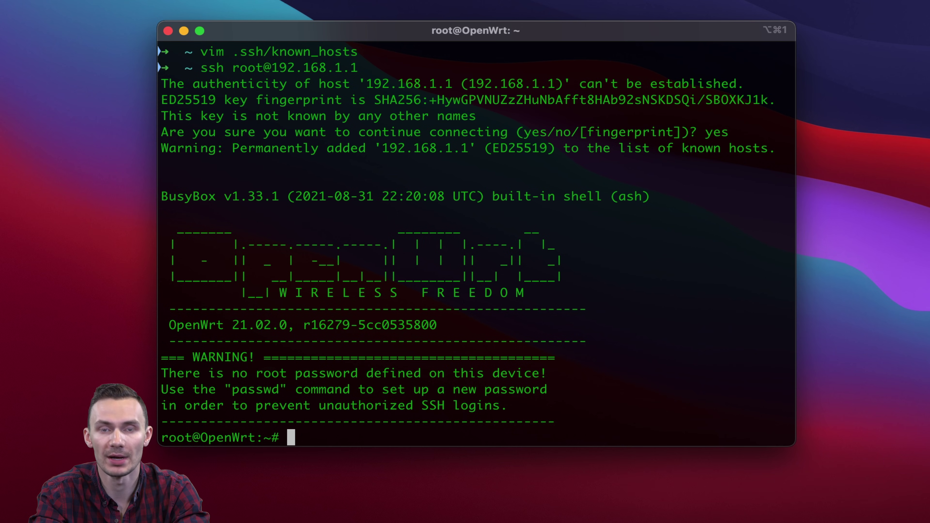
Set a new OpenWrt root password with passwd, then begin editing /etc/config/dhcp
{"action": "type", "text": "passwd"}
{"action": "key", "text": "Return"}
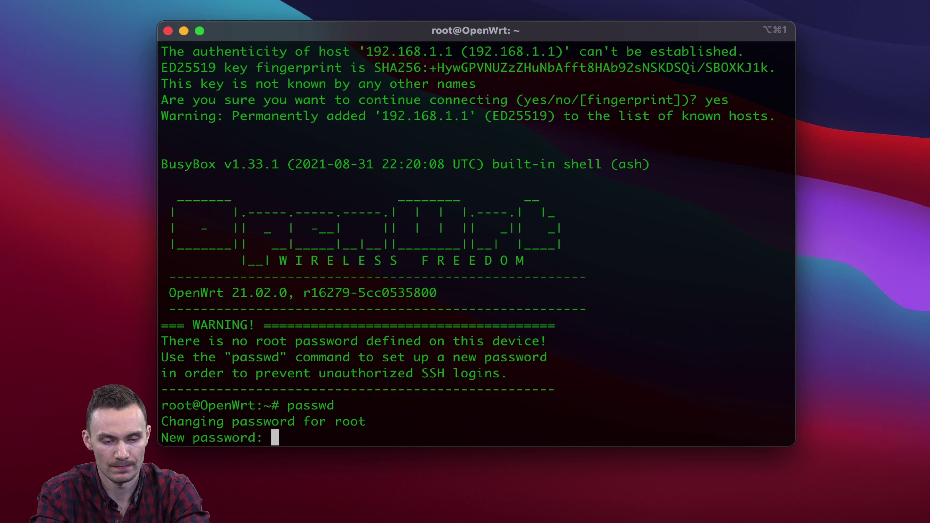
{"action": "key", "text": "Return"}
{"action": "key", "text": "Return"}
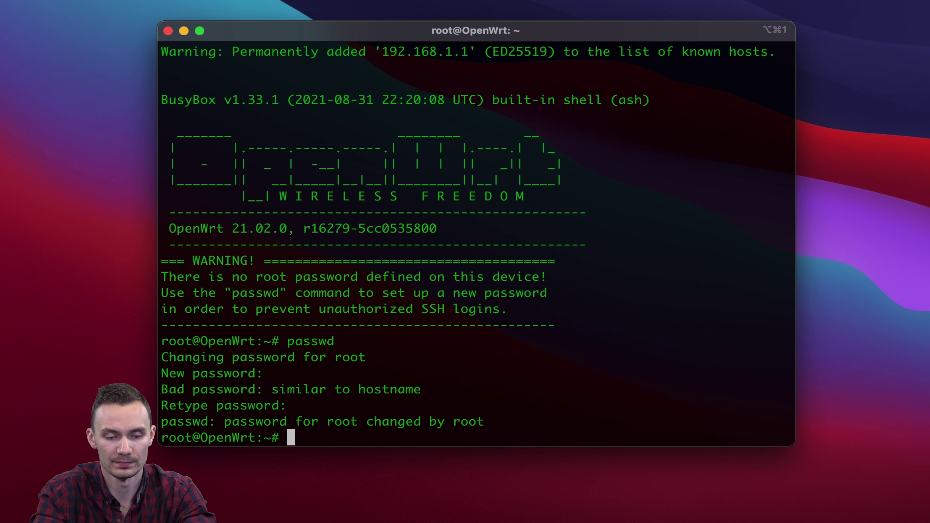
{"action": "type", "text": "vi /etc/config/dhcp"}
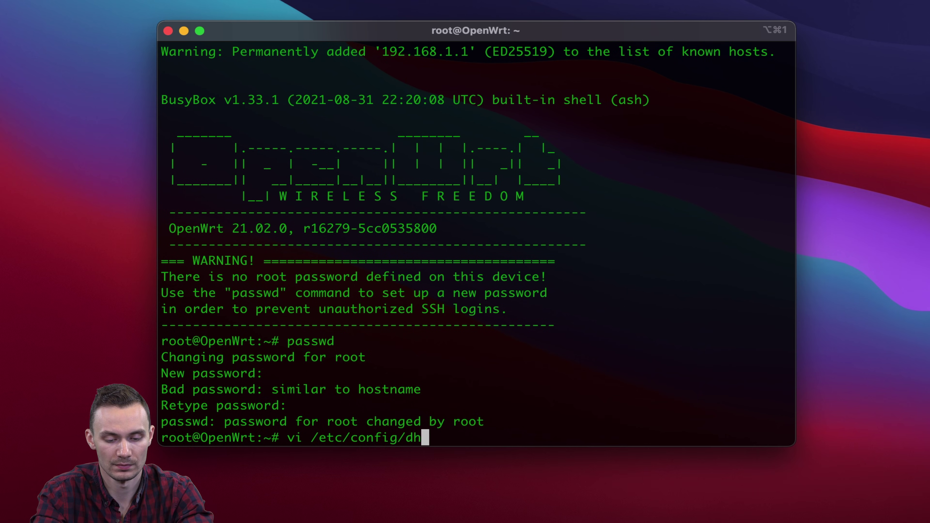
Open /etc/config/dhcp in vi and add option ignore '1' to the lan section
{"action": "key", "text": "Return"}
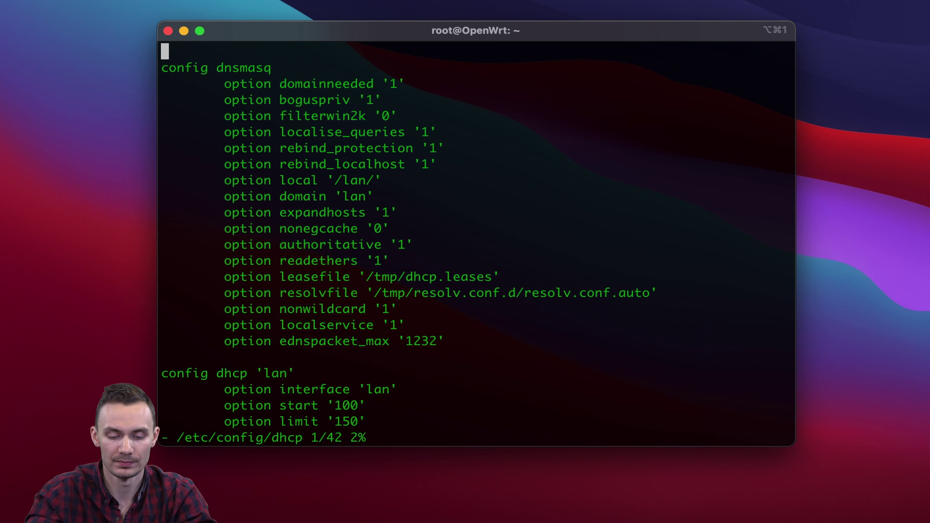
{"action": "key", "text": "i"}
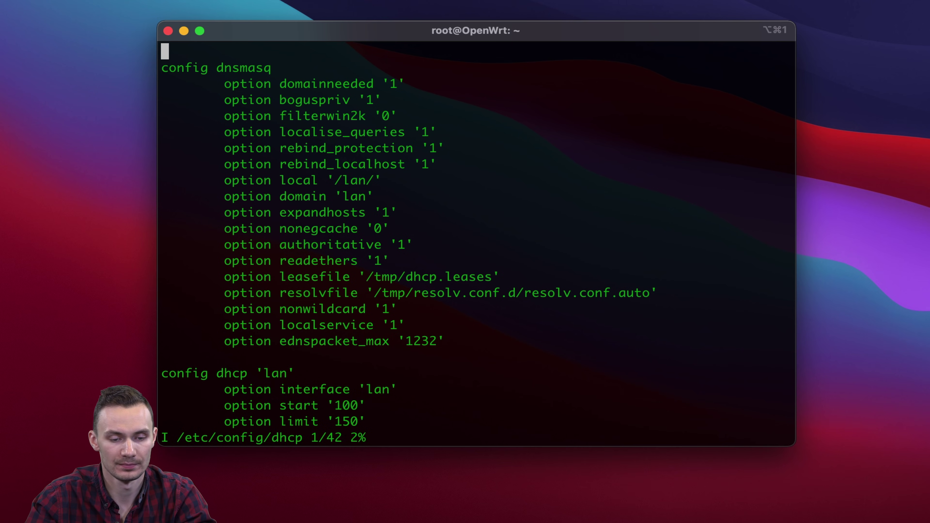
{"action": "key", "text": "Down"}
{"action": "key", "text": "Down"}
{"action": "key", "text": "Down"}
{"action": "key", "text": "Down"}
{"action": "key", "text": "Down"}
{"action": "key", "text": "Down"}
{"action": "key", "text": "Down"}
{"action": "key", "text": "Down"}
{"action": "key", "text": "Down"}
{"action": "key", "text": "Down"}
{"action": "key", "text": "Down"}
{"action": "key", "text": "Down"}
{"action": "key", "text": "Down"}
{"action": "key", "text": "Down"}
{"action": "key", "text": "Down"}
{"action": "key", "text": "Down"}
{"action": "key", "text": "Down"}
{"action": "key", "text": "Down"}
{"action": "key", "text": "Down"}
{"action": "key", "text": "Down"}
{"action": "key", "text": "Up"}
{"action": "key", "text": "Return"}
{"action": "key", "text": "Up"}
{"action": "key", "text": "Tab"}
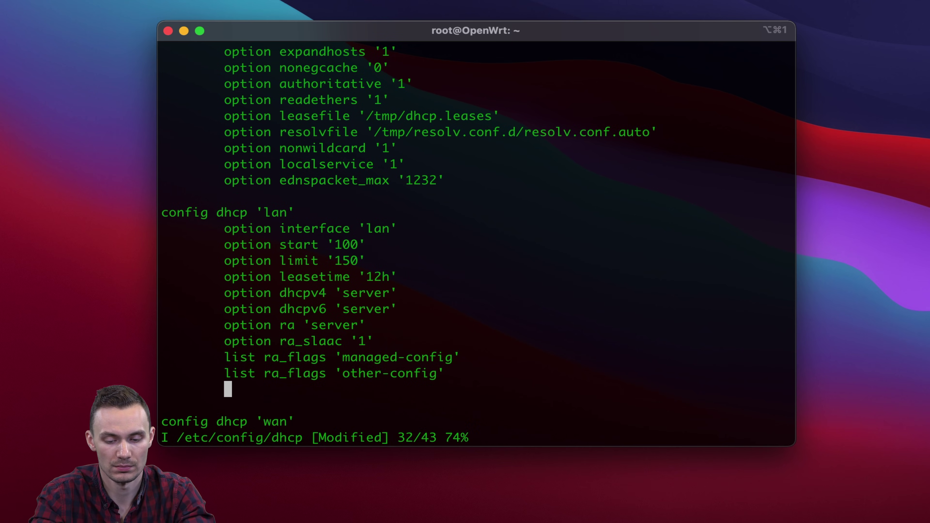
{"action": "type", "text": "option ignore '1'"}
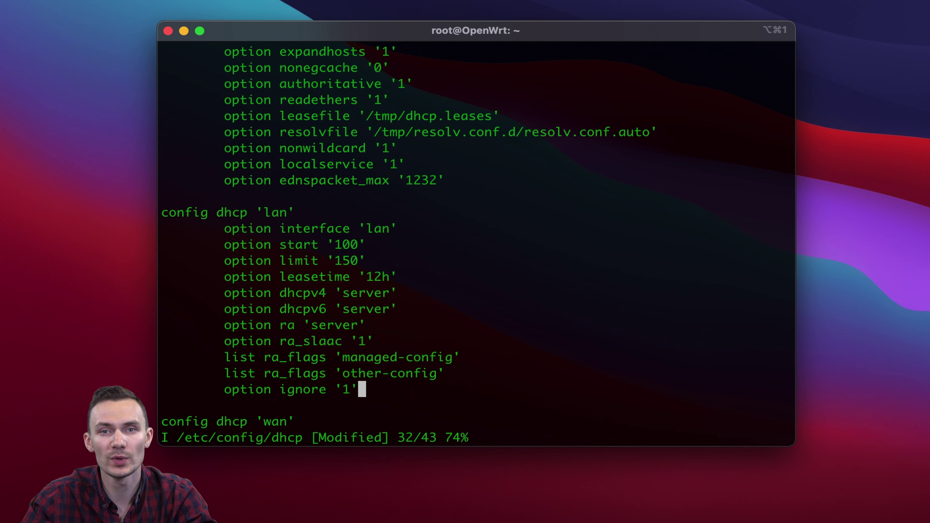
Erase the start and limit option lines from the lan section
{"action": "key", "text": "Up"}
{"action": "key", "text": "Up"}
{"action": "key", "text": "Up"}
{"action": "key", "text": "Up"}
{"action": "key", "text": "Up"}
{"action": "key", "text": "Up"}
{"action": "key", "text": "Up"}
{"action": "key", "text": "Up"}
{"action": "key", "text": "Up"}
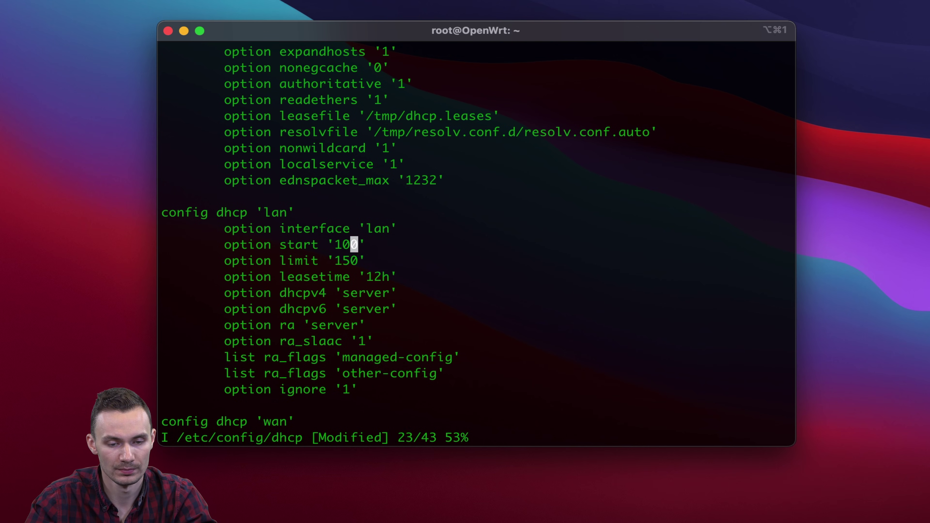
{"action": "key", "text": "Down"}
{"action": "key", "text": "Home"}
{"action": "key", "text": "End"}
{"action": "key", "text": "BackSpace"}
{"action": "key", "text": "BackSpace"}
{"action": "key", "text": "BackSpace"}
{"action": "key", "text": "BackSpace"}
{"action": "key", "text": "BackSpace"}
{"action": "key", "text": "BackSpace"}
{"action": "key", "text": "BackSpace"}
{"action": "key", "text": "BackSpace"}
{"action": "key", "text": "BackSpace"}
{"action": "key", "text": "BackSpace"}
{"action": "key", "text": "BackSpace"}
{"action": "key", "text": "BackSpace"}
{"action": "key", "text": "BackSpace"}
{"action": "key", "text": "BackSpace"}
{"action": "key", "text": "BackSpace"}
{"action": "key", "text": "BackSpace"}
{"action": "key", "text": "BackSpace"}
{"action": "key", "text": "BackSpace"}
{"action": "key", "text": "BackSpace"}
{"action": "key", "text": "BackSpace"}
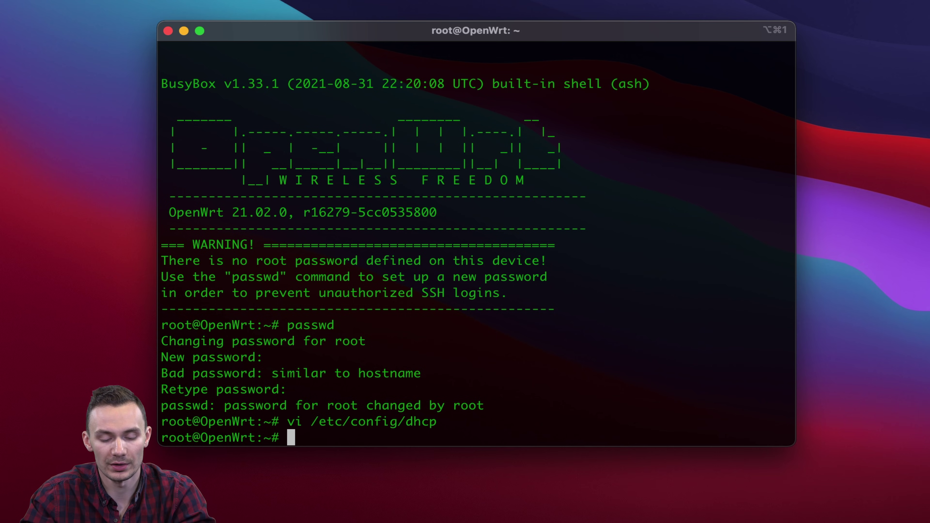
Open /etc/config/network in vi and change the lan ipaddr to 192.168.1.2
{"action": "type", "text": "vi /etc/config/network"}
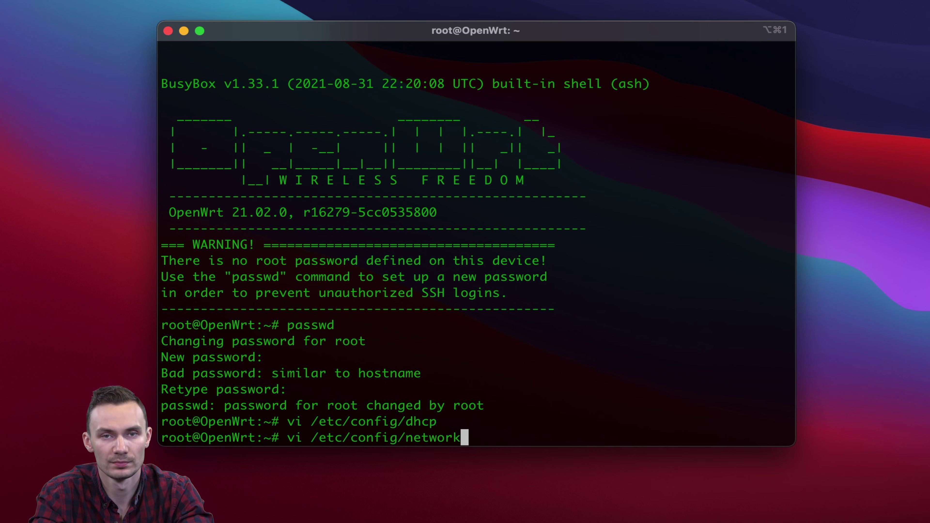
{"action": "key", "text": "Return"}
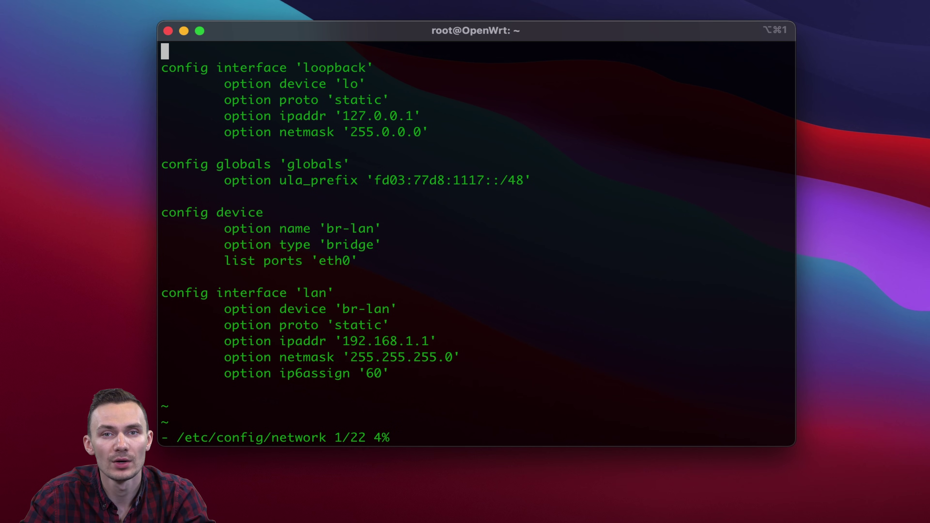
{"action": "key", "text": "Down"}
{"action": "key", "text": "Down"}
{"action": "key", "text": "Down"}
{"action": "key", "text": "Down"}
{"action": "key", "text": "Down"}
{"action": "key", "text": "Down"}
{"action": "key", "text": "Down"}
{"action": "key", "text": "Down"}
{"action": "key", "text": "Down"}
{"action": "key", "text": "Down"}
{"action": "key", "text": "Down"}
{"action": "key", "text": "Down"}
{"action": "key", "text": "Down"}
{"action": "key", "text": "Down"}
{"action": "key", "text": "Down"}
{"action": "key", "text": "Down"}
{"action": "key", "text": "Down"}
{"action": "key", "text": "Down"}
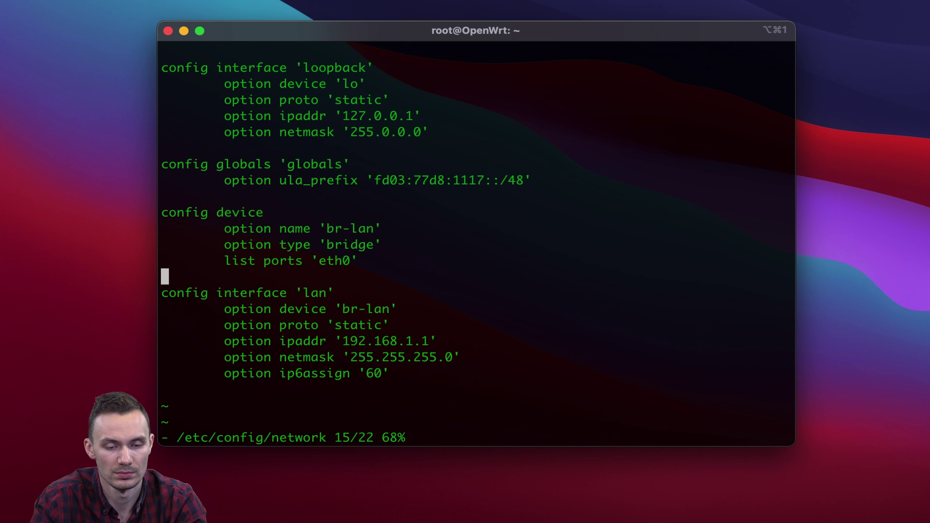
{"action": "key", "text": "Right"}
{"action": "key", "text": "Right"}
{"action": "key", "text": "Right"}
{"action": "key", "text": "Right"}
{"action": "key", "text": "Right"}
{"action": "key", "text": "Right"}
{"action": "key", "text": "Right"}
{"action": "key", "text": "Right"}
{"action": "key", "text": "Right"}
{"action": "key", "text": "Right"}
{"action": "key", "text": "Right"}
{"action": "key", "text": "Right"}
{"action": "key", "text": "Right"}
{"action": "key", "text": "Right"}
{"action": "key", "text": "Right"}
{"action": "key", "text": "Right"}
{"action": "key", "text": "Right"}
{"action": "key", "text": "Right"}
{"action": "key", "text": "Right"}
{"action": "key", "text": "Right"}
{"action": "key", "text": "i"}
{"action": "key", "text": "BackSpace"}
{"action": "type", "text": "2"}
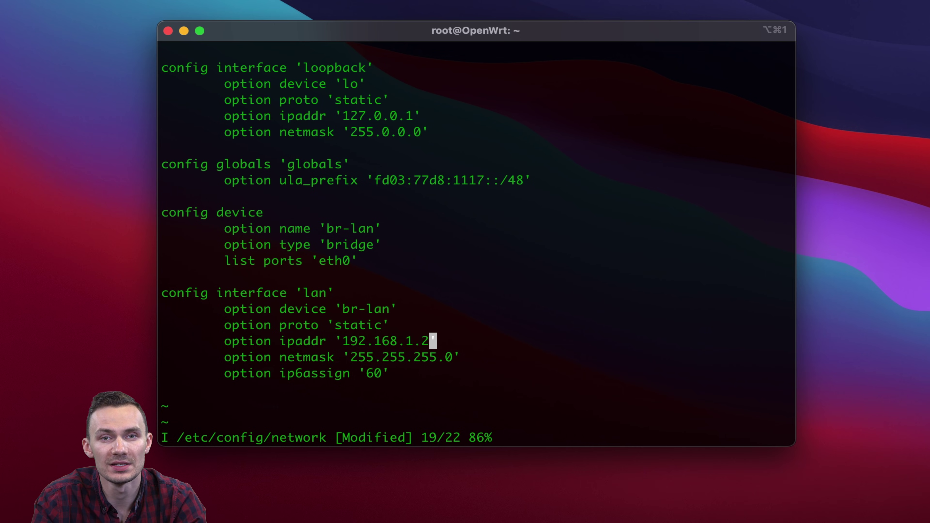
Add option dns '8.8.8.8' and option gateway '192.168.1.1' below ip6assign
{"action": "key", "text": "Down"}
{"action": "key", "text": "Down"}
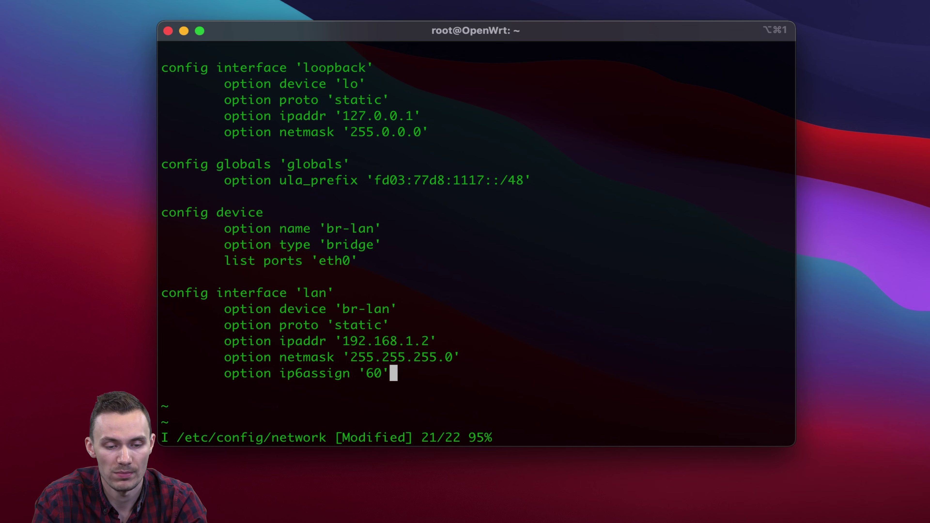
{"action": "key", "text": "Return"}
{"action": "type", "text": "option dns 8."}
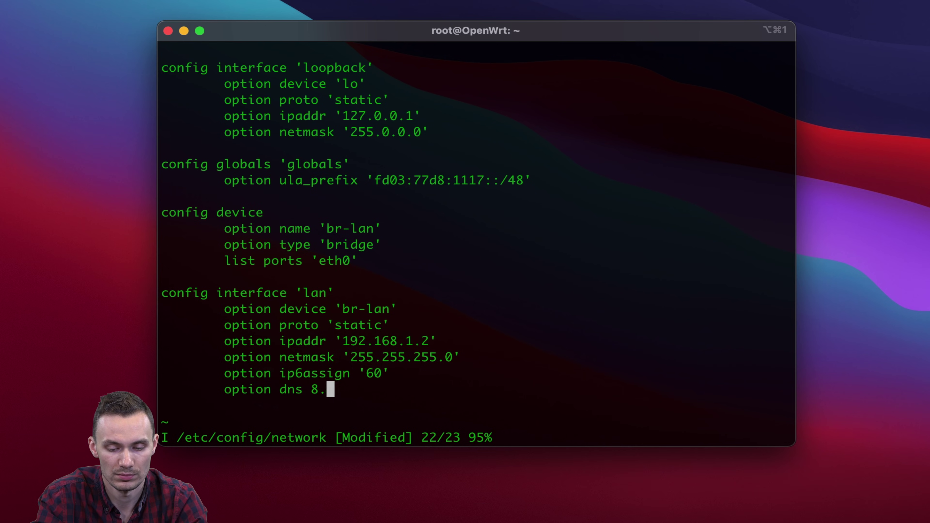
{"action": "type", "text": "8.8.8'"}
{"action": "key", "text": "Left"}
{"action": "key", "text": "Left"}
{"action": "key", "text": "Left"}
{"action": "key", "text": "Left"}
{"action": "key", "text": "Left"}
{"action": "key", "text": "Left"}
{"action": "key", "text": "Left"}
{"action": "key", "text": "Left"}
{"action": "type", "text": "'"}
{"action": "key", "text": "End"}
{"action": "key", "text": "Return"}
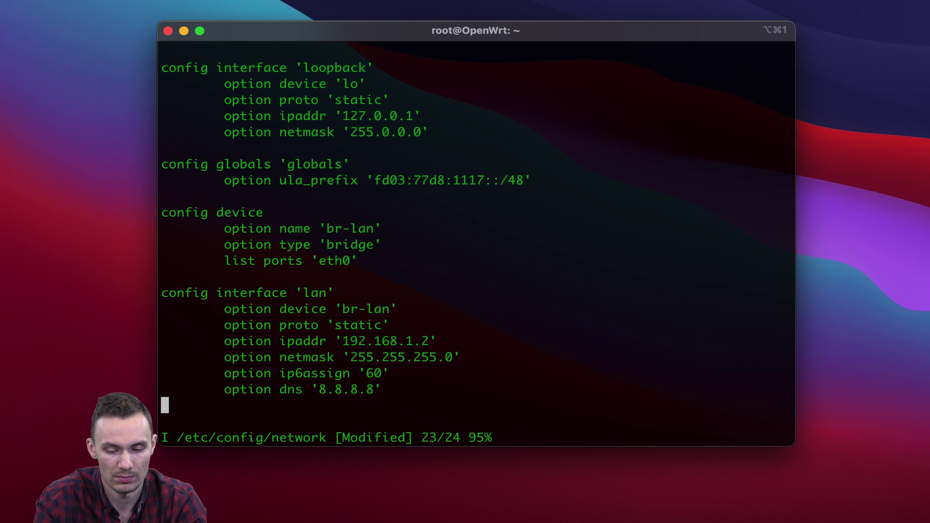
{"action": "key", "text": "Tab"}
{"action": "type", "text": "option gateway '192.168.1.1'"}
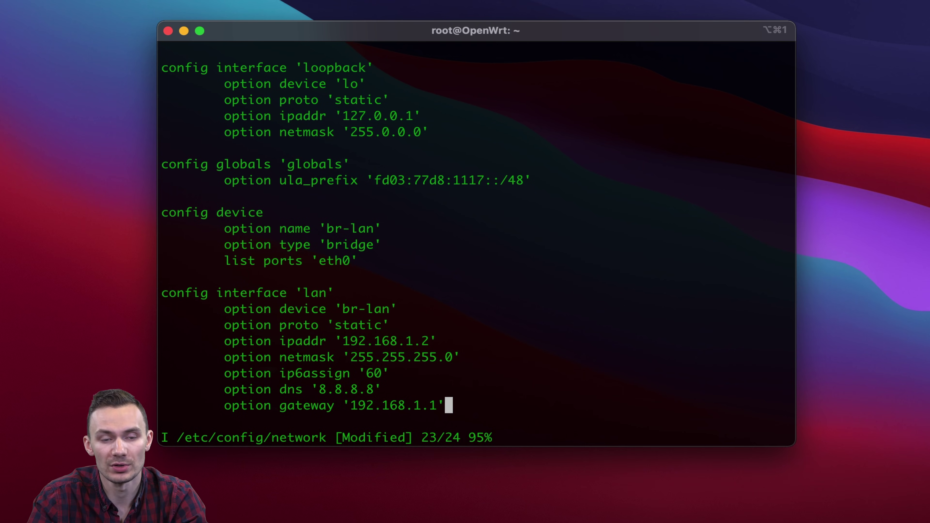
Save the network file with :wq and reboot the router
{"action": "key", "text": "Escape"}
{"action": "type", "text": ":wq"}
{"action": "key", "text": "Return"}
{"action": "type", "text": "reboot"}
{"action": "key", "text": "Return"}
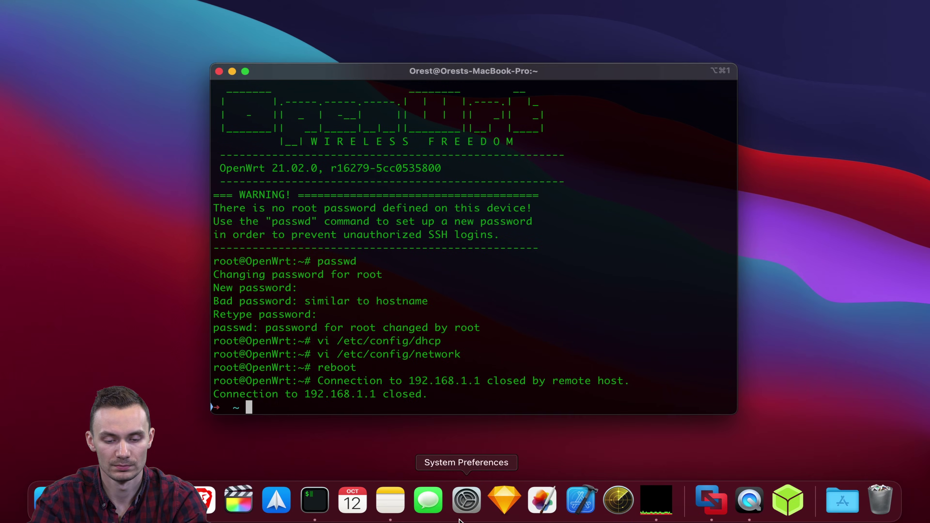
Switch Display Ethernet's IPv4 configuration back to Using DHCP in Network preferences
{"action": "left_click", "coordinate": [467, 501]}
{"action": "left_click", "coordinate": [256, 250]}
{"action": "left_click", "coordinate": [425, 128]}
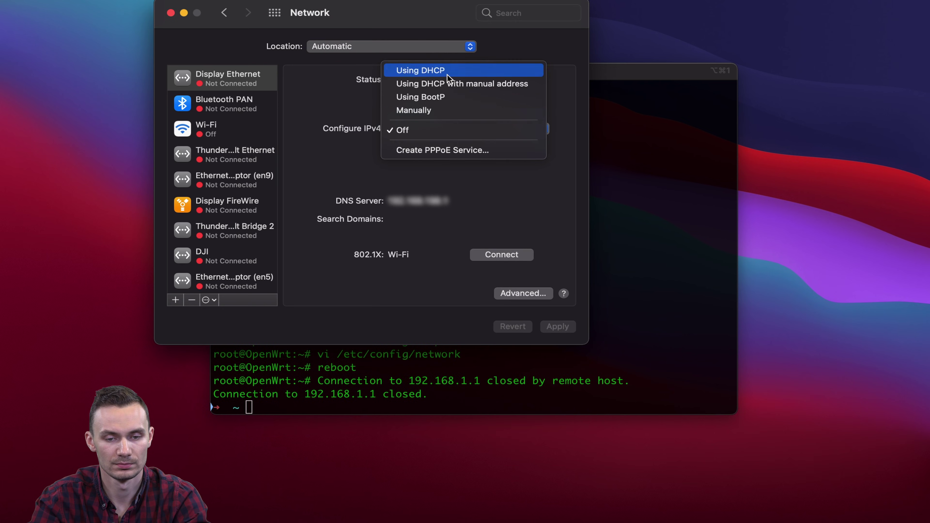
{"action": "left_click", "coordinate": [425, 67]}
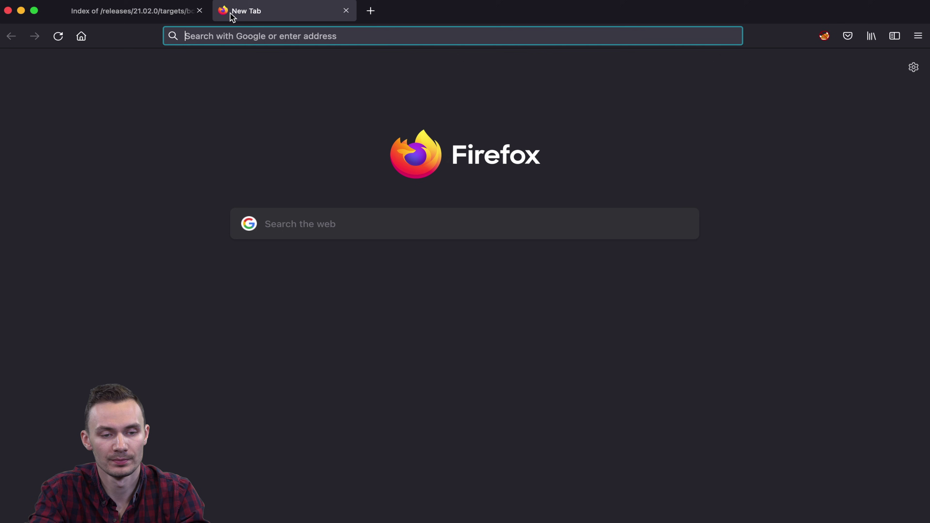
{"action": "type", "text": "https://192.168.1.2"}
{"action": "key", "text": "Return"}
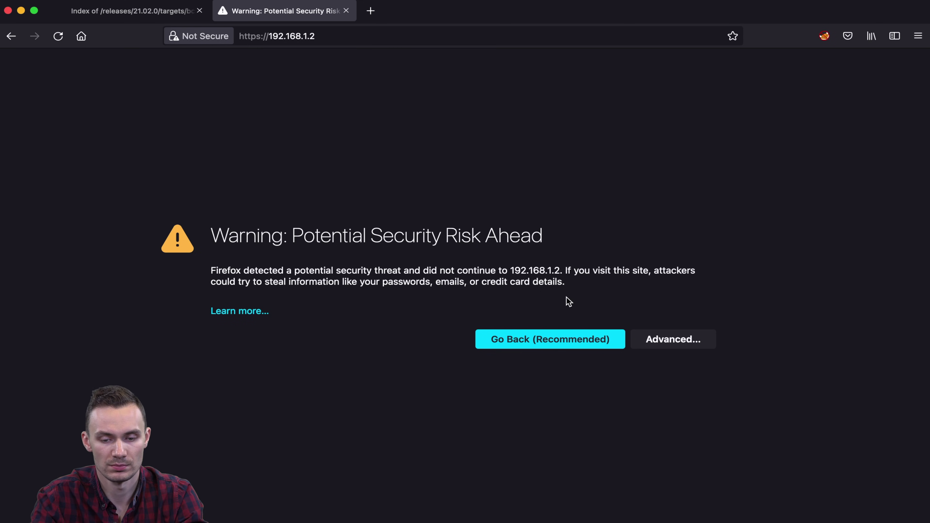
{"action": "left_click", "coordinate": [673, 337]}
{"action": "left_click", "coordinate": [571, 479]}
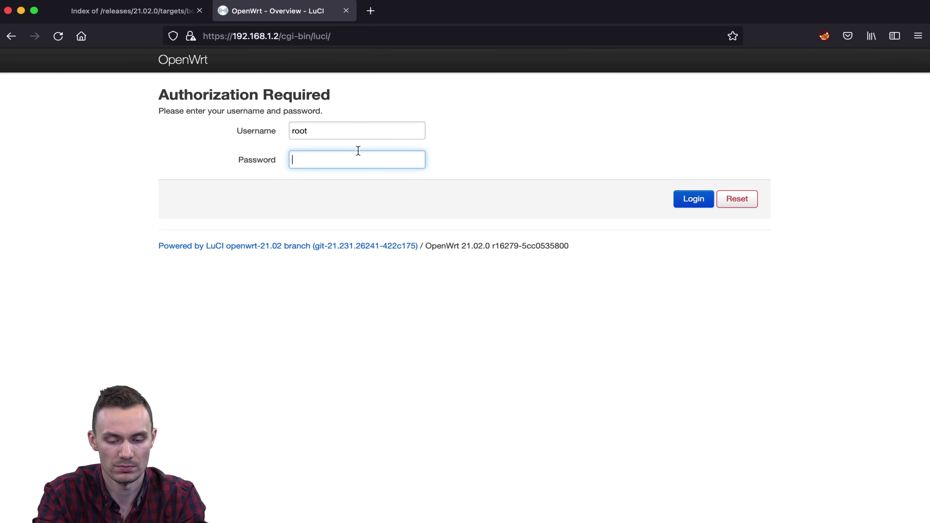
{"action": "double_click", "coordinate": [332, 130]}
{"action": "key", "text": "Tab"}
{"action": "type", "text": "******"}
{"action": "key", "text": "Return"}
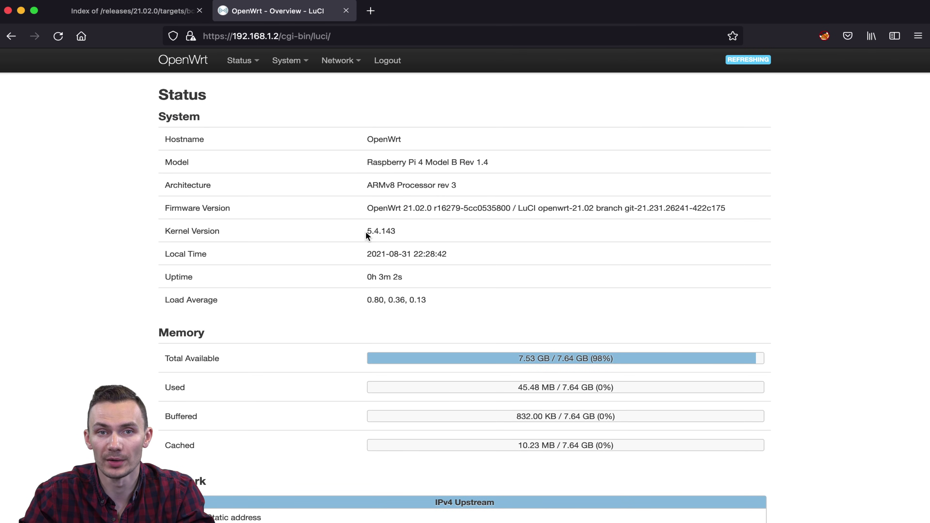
Refresh the package lists on the Software page, then filter packages for usb-net-asix
{"action": "mouse_move", "coordinate": [290, 70]}
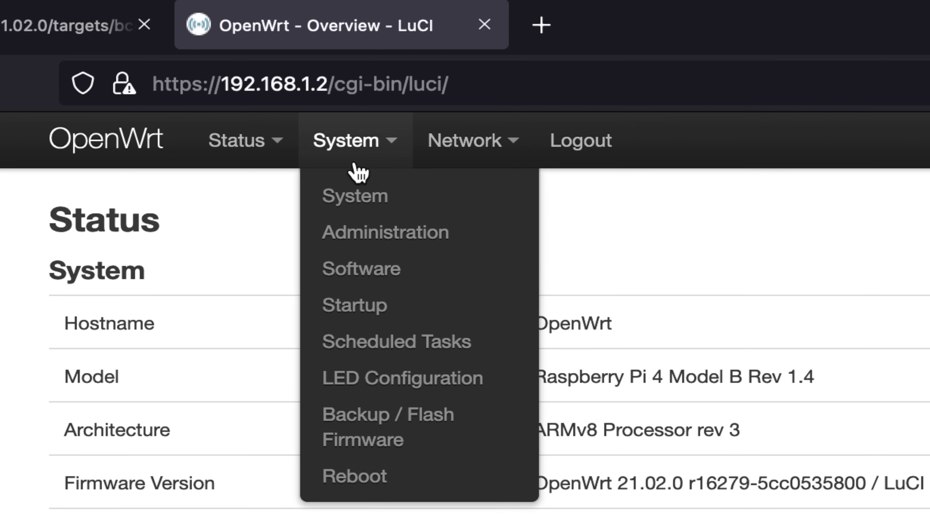
{"action": "left_click", "coordinate": [398, 273]}
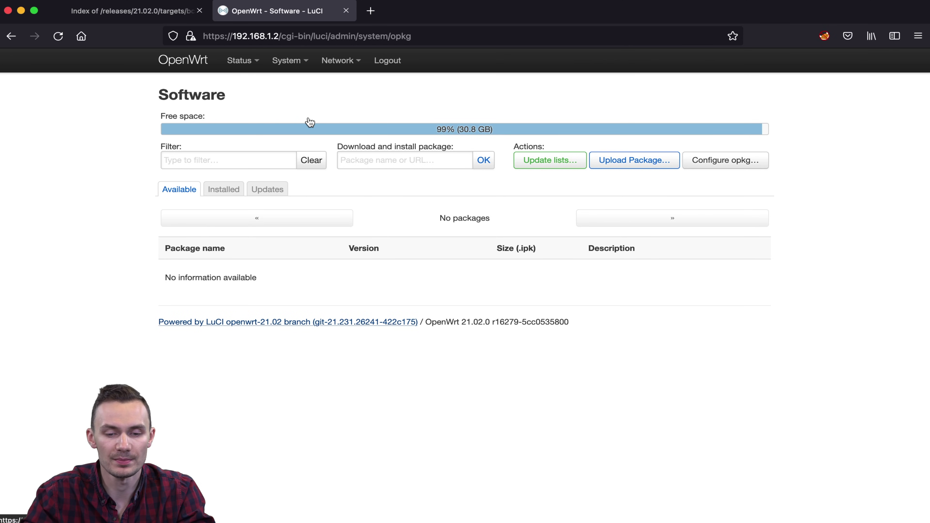
{"action": "left_click", "coordinate": [546, 165]}
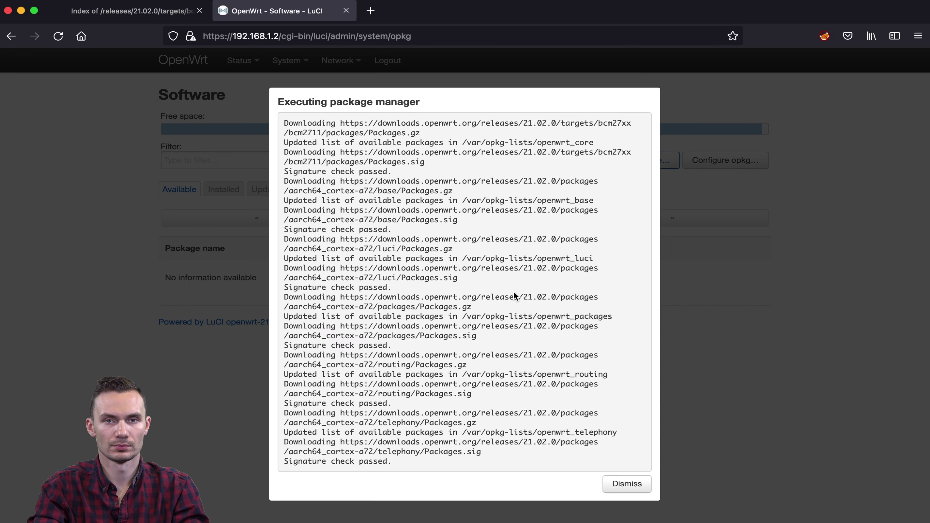
{"action": "left_click", "coordinate": [619, 488]}
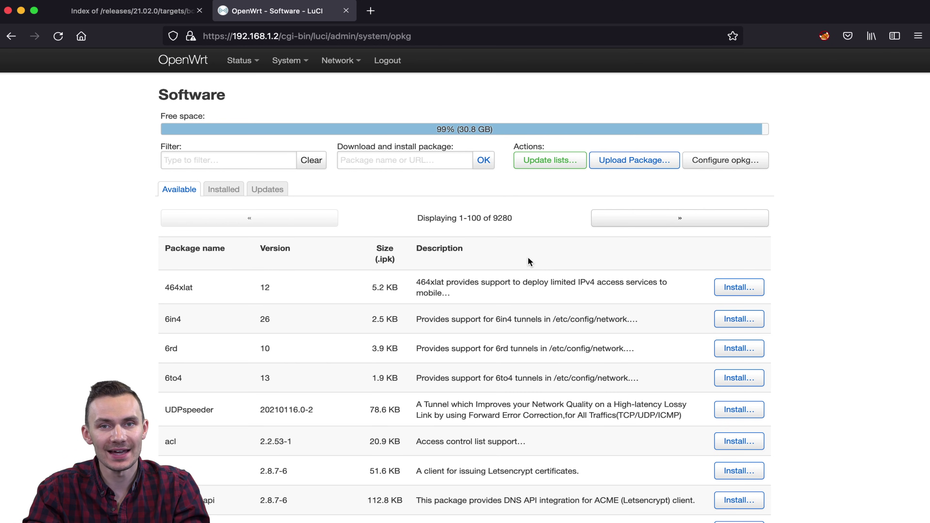
{"action": "left_click", "coordinate": [213, 162]}
{"action": "type", "text": "usb-net-asix"}
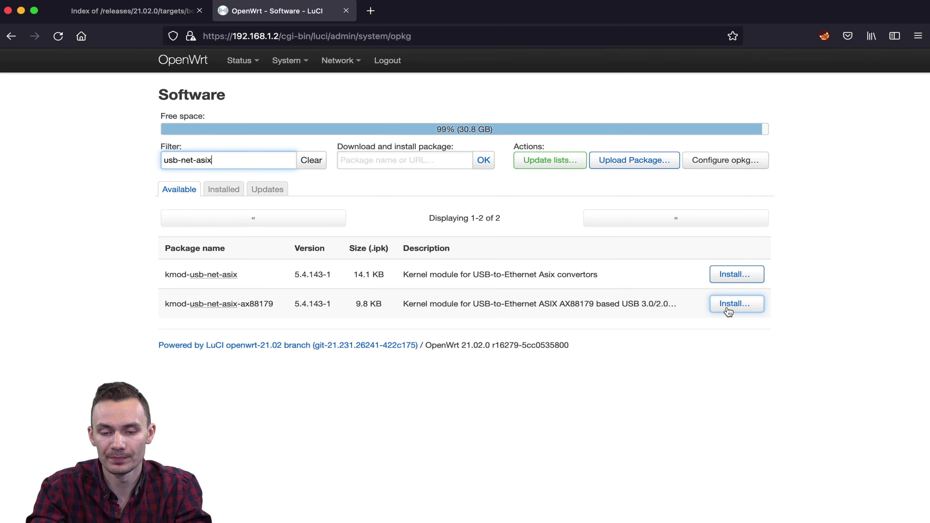
Install kmod-usb-net-asix-ax88179 with its dependencies kmod-libphy, kmod-mii and kmod-usb-net
{"action": "left_click", "coordinate": [729, 310]}
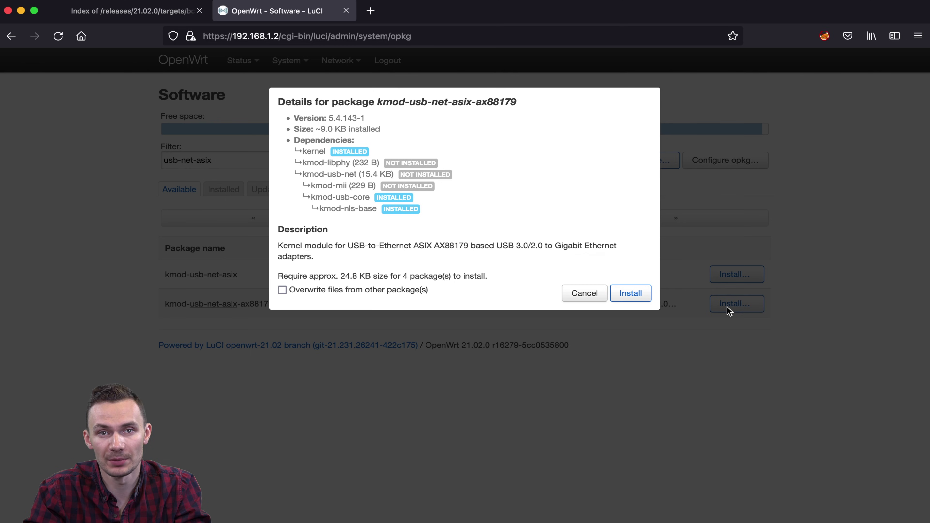
{"action": "left_click", "coordinate": [640, 294]}
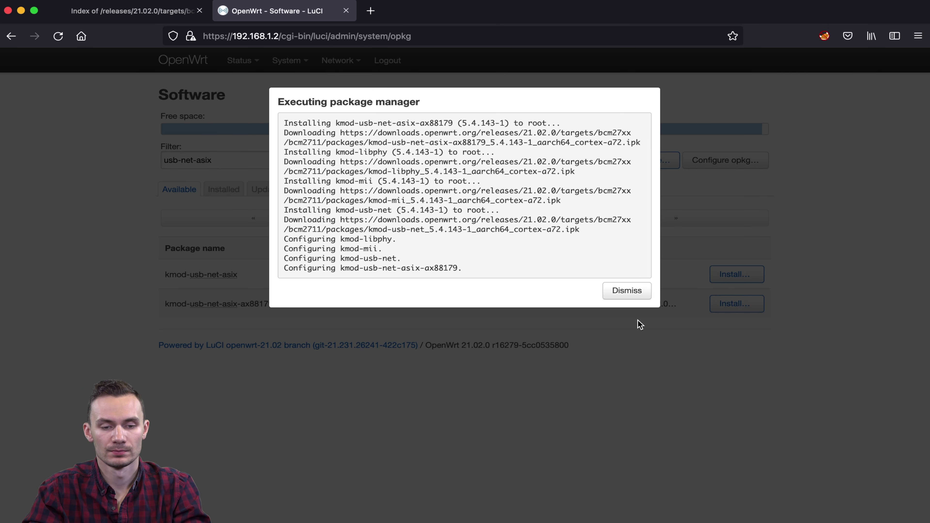
{"action": "left_click", "coordinate": [630, 295]}
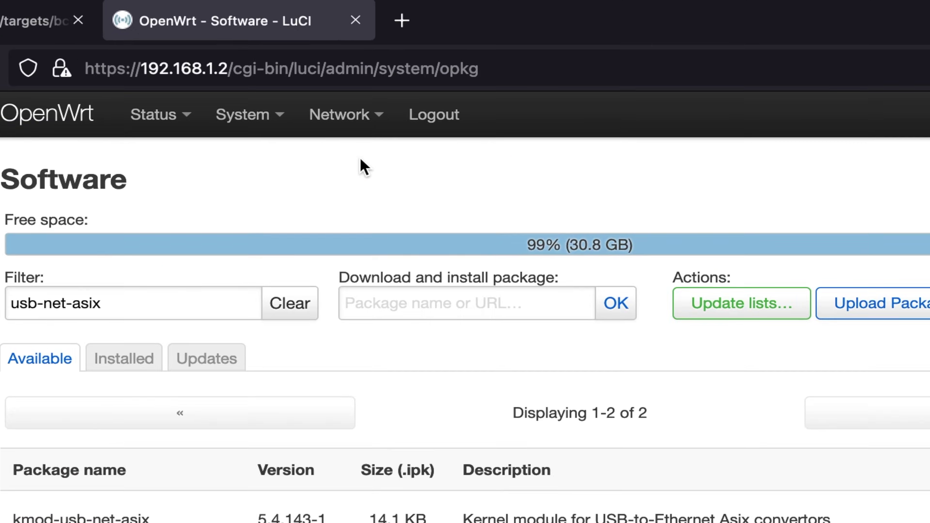
Create a new interface named WAN using DHCP client on device eth1
{"action": "left_click", "coordinate": [346, 64]}
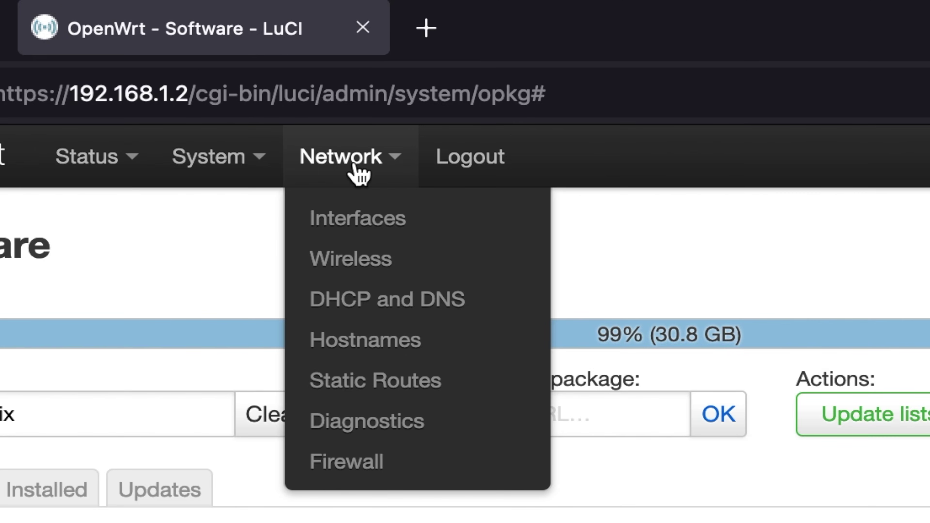
{"action": "left_click", "coordinate": [359, 223]}
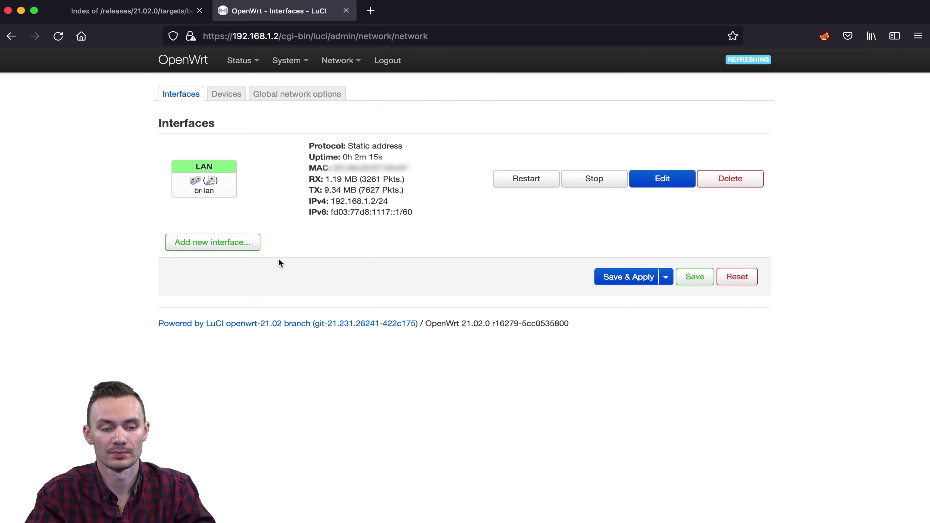
{"action": "left_click", "coordinate": [256, 244]}
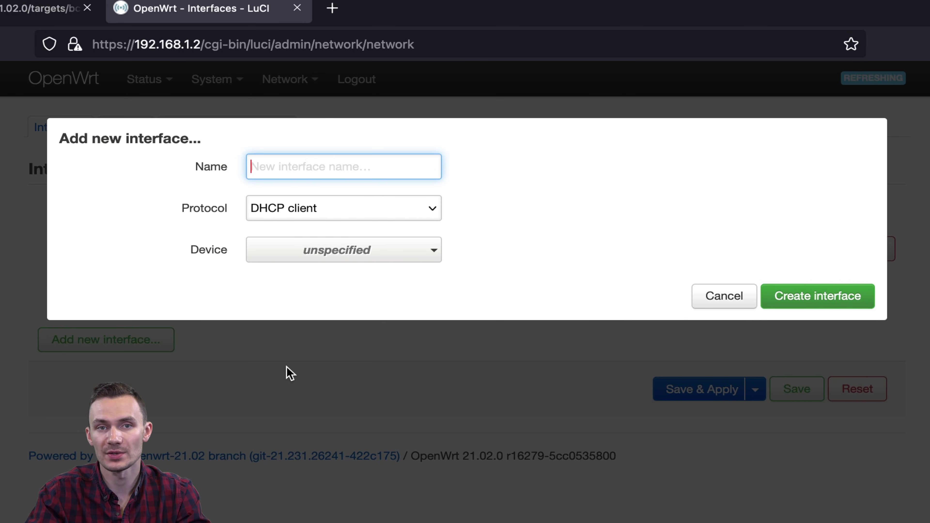
{"action": "type", "text": "WAN"}
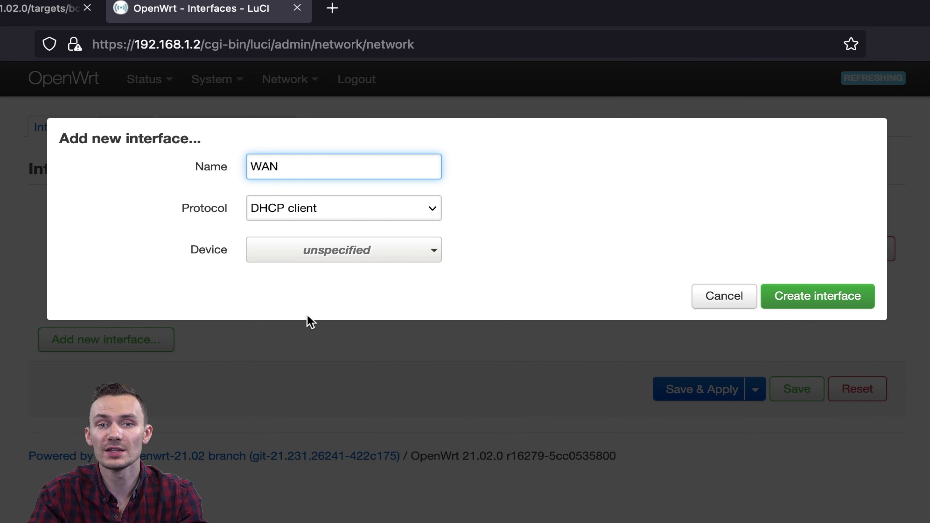
{"action": "left_click", "coordinate": [312, 251]}
{"action": "left_click", "coordinate": [352, 341]}
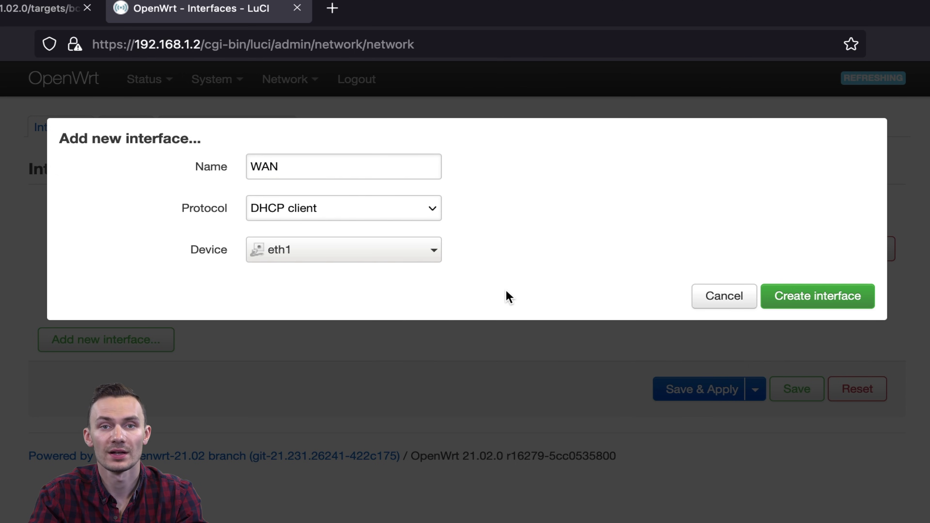
{"action": "left_click", "coordinate": [831, 297]}
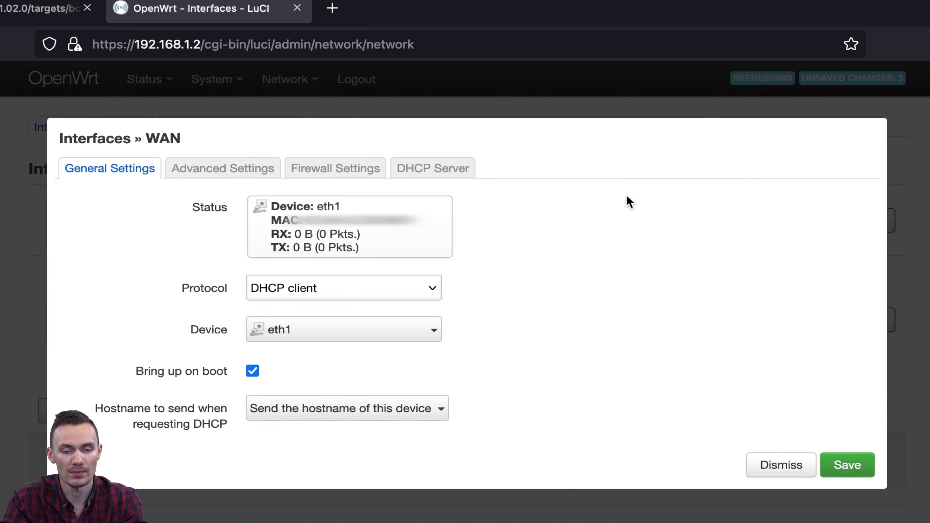
Assign the WAN interface to the wan firewall zone and save it
{"action": "left_click", "coordinate": [338, 171]}
{"action": "left_click", "coordinate": [311, 209]}
{"action": "left_click", "coordinate": [305, 289]}
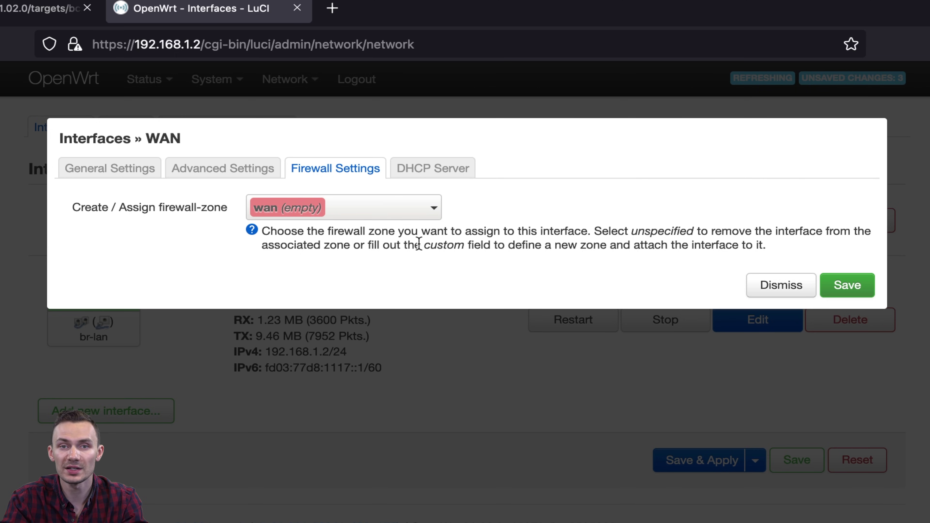
{"action": "left_click", "coordinate": [841, 292]}
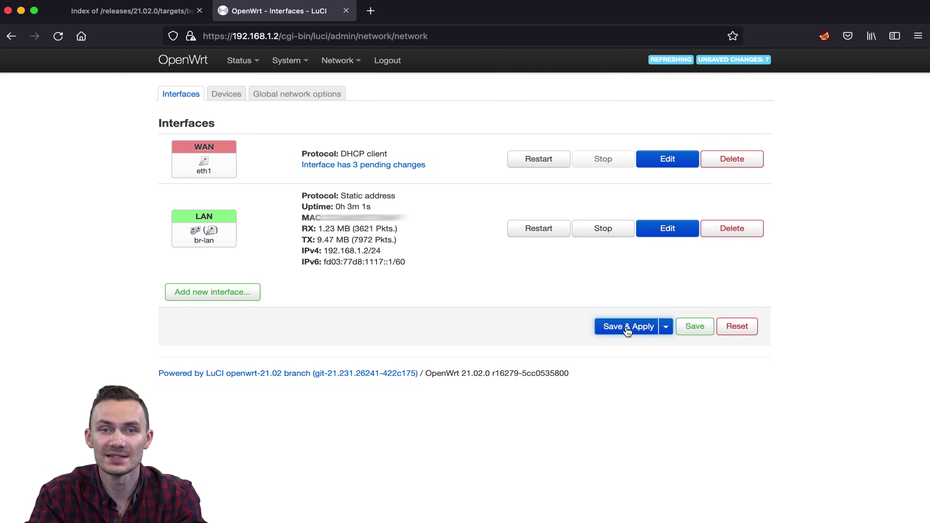
Save & Apply the pending changes so WAN on eth1 obtains 192.168.1.176/24
{"action": "left_click", "coordinate": [628, 327]}
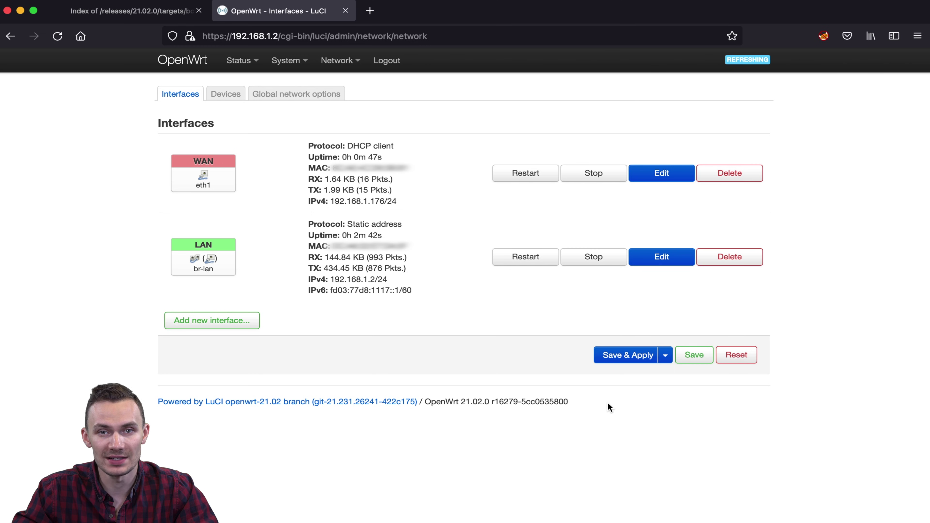
{"action": "type", "text": "ssh root"}
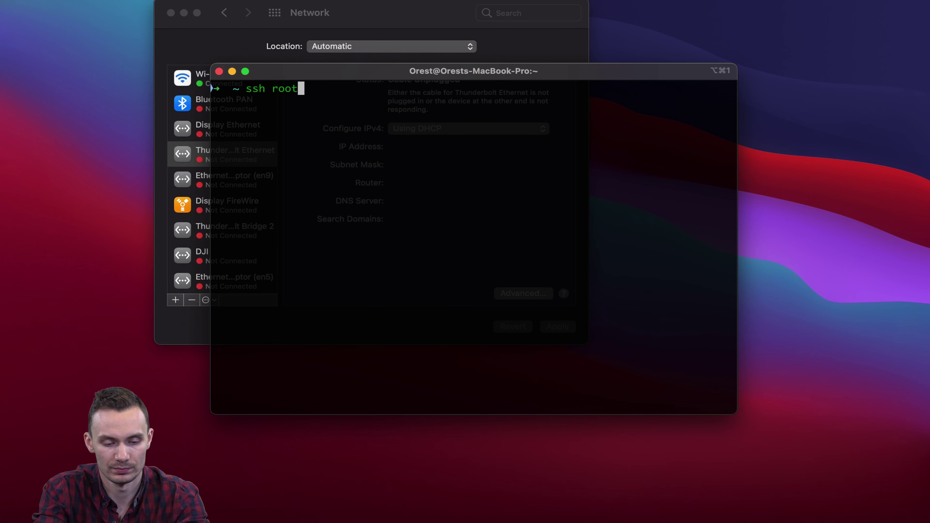
{"action": "type", "text": "@192.168.1.2"}
{"action": "key", "text": "Return"}
{"action": "key", "text": "Return"}
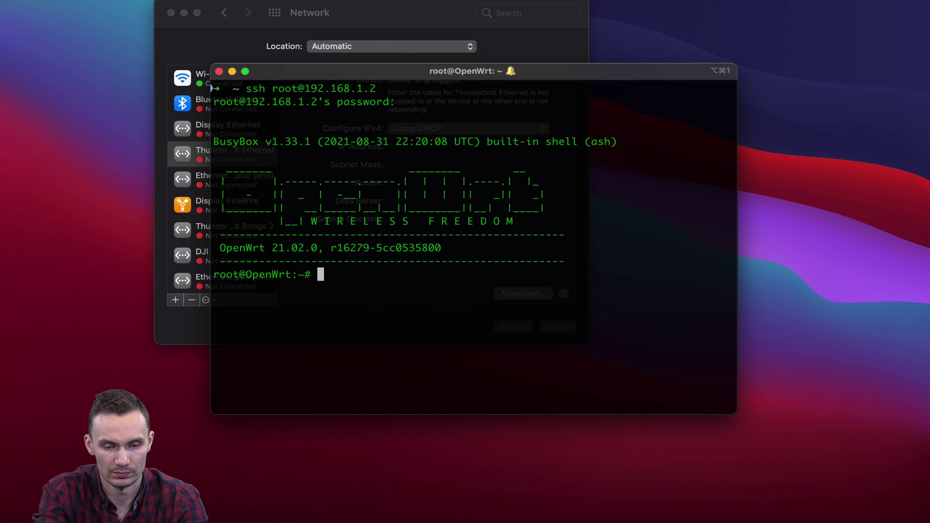
{"action": "type", "text": "vi /etc/config/dhcp"}
{"action": "key", "text": "Return"}
{"action": "key", "text": "Down"}
{"action": "key", "text": "Down"}
{"action": "key", "text": "Down"}
{"action": "key", "text": "Down"}
{"action": "key", "text": "Down"}
{"action": "key", "text": "Down"}
{"action": "key", "text": "Down"}
{"action": "key", "text": "Down"}
{"action": "key", "text": "Down"}
{"action": "key", "text": "Down"}
{"action": "key", "text": "Down"}
{"action": "key", "text": "Down"}
{"action": "key", "text": "Down"}
{"action": "key", "text": "Down"}
{"action": "key", "text": "Down"}
{"action": "key", "text": "Down"}
{"action": "key", "text": "Down"}
{"action": "key", "text": "Down"}
{"action": "key", "text": "Down"}
{"action": "key", "text": "Down"}
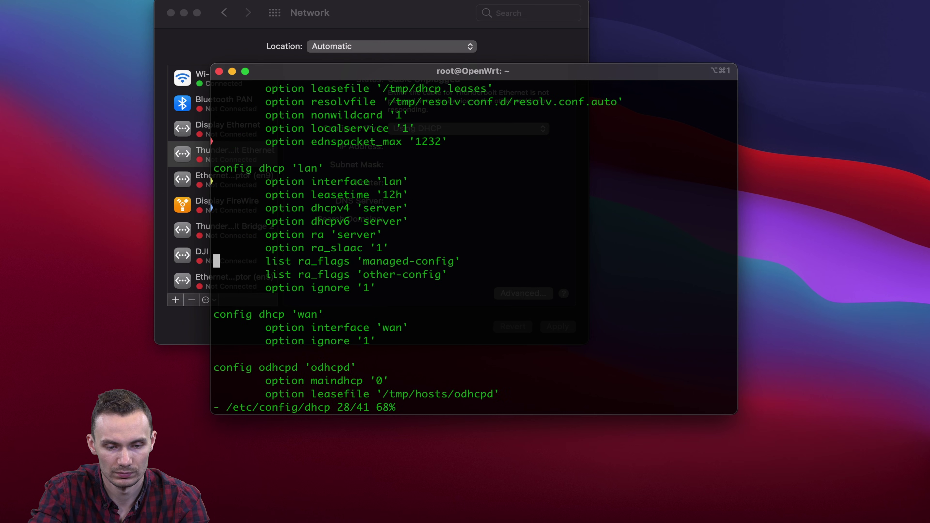
{"action": "key", "text": "Right"}
{"action": "key", "text": "Right"}
{"action": "key", "text": "Right"}
{"action": "key", "text": "Right"}
{"action": "key", "text": "Right"}
{"action": "key", "text": "Right"}
{"action": "key", "text": "Right"}
{"action": "key", "text": "Right"}
{"action": "key", "text": "Right"}
{"action": "key", "text": "Right"}
{"action": "key", "text": "Right"}
{"action": "key", "text": "Right"}
{"action": "key", "text": "Right"}
{"action": "key", "text": "Right"}
{"action": "key", "text": "Right"}
{"action": "key", "text": "Right"}
{"action": "key", "text": "Right"}
{"action": "key", "text": "a"}
{"action": "key", "text": "BackSpace"}
{"action": "key", "text": "BackSpace"}
{"action": "key", "text": "BackSpace"}
{"action": "key", "text": "BackSpace"}
{"action": "key", "text": "BackSpace"}
{"action": "key", "text": "BackSpace"}
{"action": "key", "text": "BackSpace"}
{"action": "key", "text": "BackSpace"}
{"action": "key", "text": "BackSpace"}
{"action": "key", "text": "BackSpace"}
{"action": "key", "text": "BackSpace"}
{"action": "key", "text": "BackSpace"}
{"action": "key", "text": "BackSpace"}
{"action": "key", "text": "BackSpace"}
{"action": "key", "text": "BackSpace"}
{"action": "key", "text": "BackSpace"}
{"action": "key", "text": "BackSpace"}
{"action": "key", "text": "BackSpace"}
{"action": "key", "text": "BackSpace"}
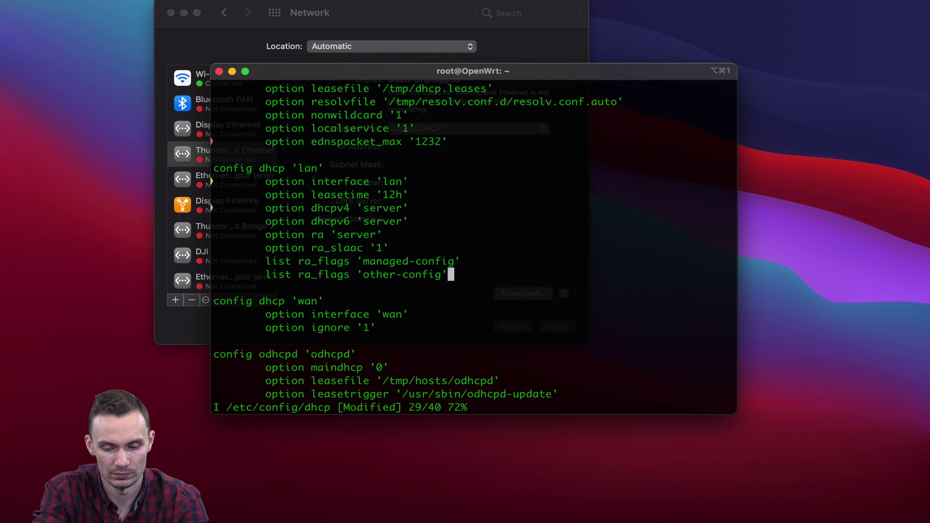
{"action": "key", "text": "Escape"}
{"action": "type", "text": ":wq"}
{"action": "key", "text": "Return"}
In /etc/config/network, set lan ipaddr to 192.168.1.1 and delete its dns and gateway lines
{"action": "type", "text": "vi /etc/config/network"}
{"action": "key", "text": "Return"}
{"action": "key", "text": "Down"}
{"action": "key", "text": "Down"}
{"action": "key", "text": "Down"}
{"action": "key", "text": "Down"}
{"action": "key", "text": "Down"}
{"action": "key", "text": "Down"}
{"action": "key", "text": "Down"}
{"action": "key", "text": "Down"}
{"action": "key", "text": "Down"}
{"action": "key", "text": "Down"}
{"action": "key", "text": "Down"}
{"action": "key", "text": "Down"}
{"action": "key", "text": "Down"}
{"action": "key", "text": "Down"}
{"action": "key", "text": "Down"}
{"action": "key", "text": "Down"}
{"action": "key", "text": "Down"}
{"action": "key", "text": "Down"}
{"action": "key", "text": "Down"}
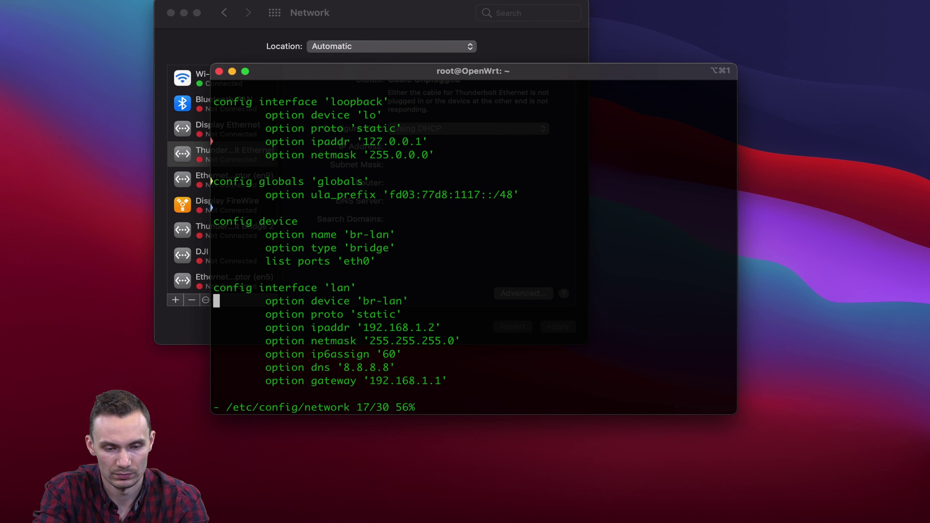
{"action": "key", "text": "Right"}
{"action": "key", "text": "Right"}
{"action": "key", "text": "Right"}
{"action": "key", "text": "Right"}
{"action": "key", "text": "Right"}
{"action": "key", "text": "Right"}
{"action": "key", "text": "Right"}
{"action": "key", "text": "Right"}
{"action": "key", "text": "Right"}
{"action": "key", "text": "Right"}
{"action": "key", "text": "Right"}
{"action": "key", "text": "Right"}
{"action": "key", "text": "Right"}
{"action": "key", "text": "Right"}
{"action": "key", "text": "Right"}
{"action": "key", "text": "Right"}
{"action": "key", "text": "Right"}
{"action": "key", "text": "Right"}
{"action": "key", "text": "Right"}
{"action": "key", "text": "Right"}
{"action": "key", "text": "Up"}
{"action": "key", "text": "Right"}
{"action": "key", "text": "Right"}
{"action": "key", "text": "Right"}
{"action": "key", "text": "Right"}
{"action": "key", "text": "Right"}
{"action": "key", "text": "a"}
{"action": "key", "text": "BackSpace"}
{"action": "type", "text": "1"}
{"action": "key", "text": "Down"}
{"action": "key", "text": "Down"}
{"action": "key", "text": "Down"}
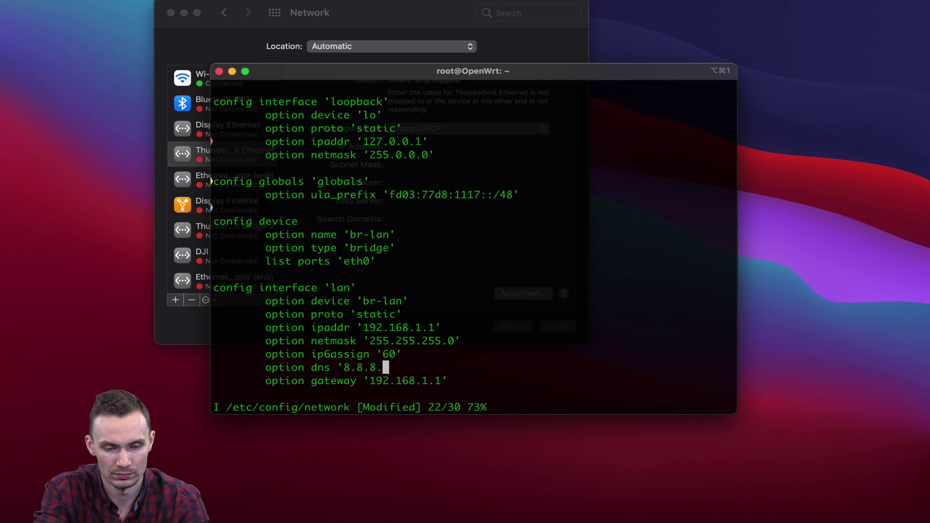
{"action": "key", "text": "BackSpace"}
{"action": "key", "text": "BackSpace"}
{"action": "key", "text": "BackSpace"}
{"action": "key", "text": "BackSpace"}
{"action": "key", "text": "BackSpace"}
{"action": "key", "text": "BackSpace"}
{"action": "key", "text": "BackSpace"}
{"action": "key", "text": "BackSpace"}
{"action": "key", "text": "BackSpace"}
{"action": "key", "text": "BackSpace"}
{"action": "key", "text": "BackSpace"}
{"action": "key", "text": "BackSpace"}
{"action": "key", "text": "BackSpace"}
{"action": "key", "text": "BackSpace"}
{"action": "key", "text": "BackSpace"}
{"action": "key", "text": "BackSpace"}
{"action": "key", "text": "BackSpace"}
{"action": "key", "text": "BackSpace"}
{"action": "key", "text": "BackSpace"}
{"action": "key", "text": "BackSpace"}
{"action": "key", "text": "Delete"}
{"action": "key", "text": "End"}
{"action": "key", "text": "BackSpace"}
{"action": "key", "text": "BackSpace"}
{"action": "key", "text": "BackSpace"}
{"action": "key", "text": "BackSpace"}
{"action": "key", "text": "BackSpace"}
{"action": "key", "text": "BackSpace"}
{"action": "key", "text": "BackSpace"}
{"action": "key", "text": "BackSpace"}
{"action": "key", "text": "BackSpace"}
{"action": "key", "text": "BackSpace"}
{"action": "key", "text": "BackSpace"}
{"action": "key", "text": "BackSpace"}
{"action": "key", "text": "BackSpace"}
{"action": "key", "text": "BackSpace"}
{"action": "key", "text": "BackSpace"}
{"action": "key", "text": "BackSpace"}
{"action": "key", "text": "BackSpace"}
{"action": "key", "text": "BackSpace"}
{"action": "key", "text": "BackSpace"}
{"action": "key", "text": "BackSpace"}
{"action": "key", "text": "BackSpace"}
{"action": "key", "text": "BackSpace"}
{"action": "key", "text": "BackSpace"}
{"action": "key", "text": "BackSpace"}
{"action": "key", "text": "BackSpace"}
{"action": "key", "text": "BackSpace"}
{"action": "key", "text": "BackSpace"}
{"action": "key", "text": "BackSpace"}
{"action": "key", "text": "BackSpace"}
{"action": "key", "text": "Delete"}
{"action": "key", "text": "Escape"}
{"action": "type", "text": ":wq"}
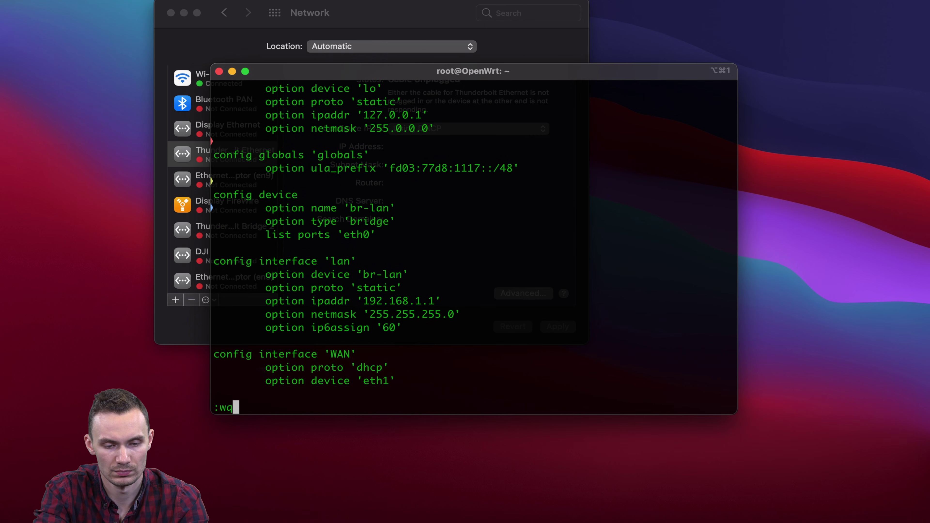
{"action": "key", "text": "Return"}
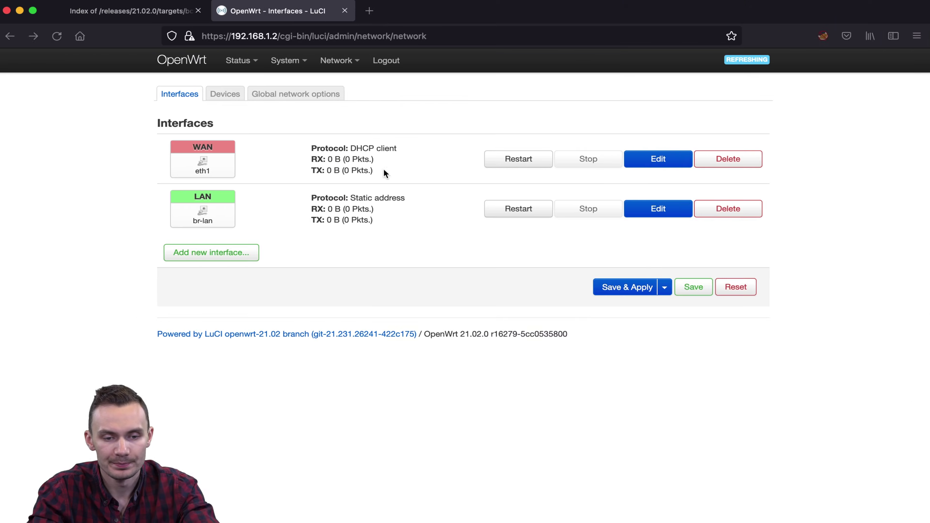
{"action": "left_click", "coordinate": [361, 11]}
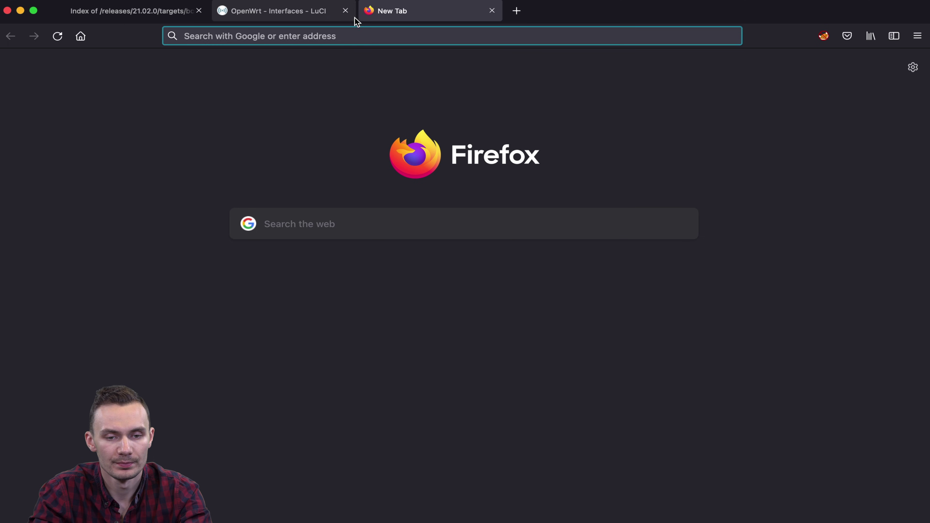
{"action": "type", "text": "https://192.168.1.1"}
{"action": "key", "text": "Return"}
{"action": "left_click", "coordinate": [673, 338]}
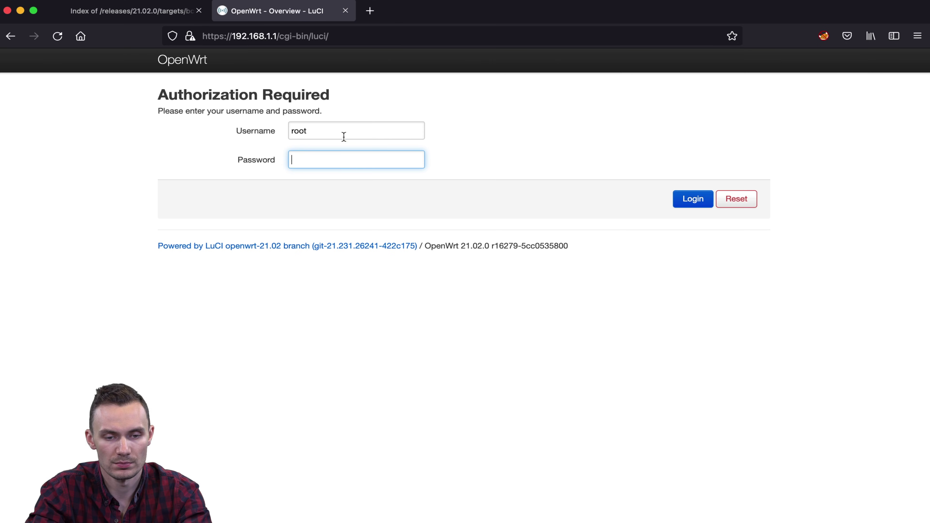
{"action": "type", "text": "•••••••••"}
{"action": "key", "text": "Return"}
{"action": "left_click", "coordinate": [348, 202]}
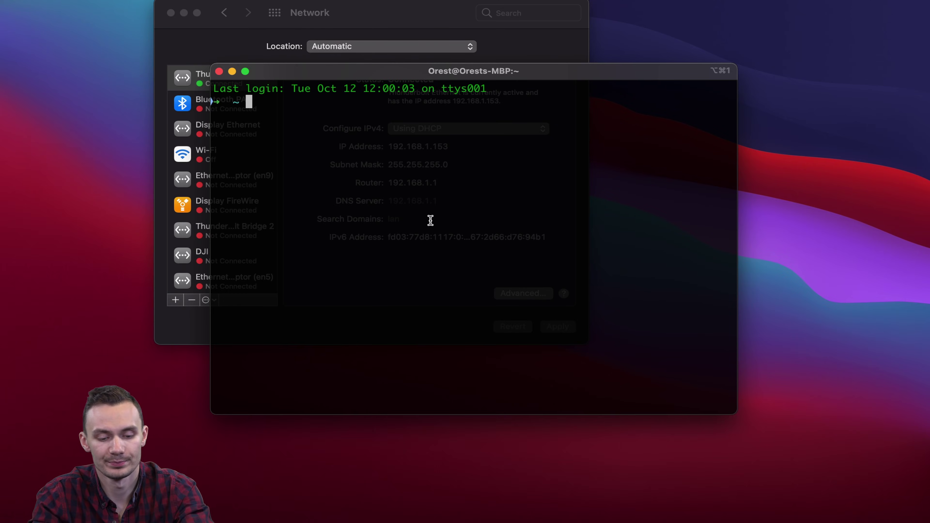
{"action": "type", "text": "ssh root@192.168.1.1"}
{"action": "key", "text": "Return"}
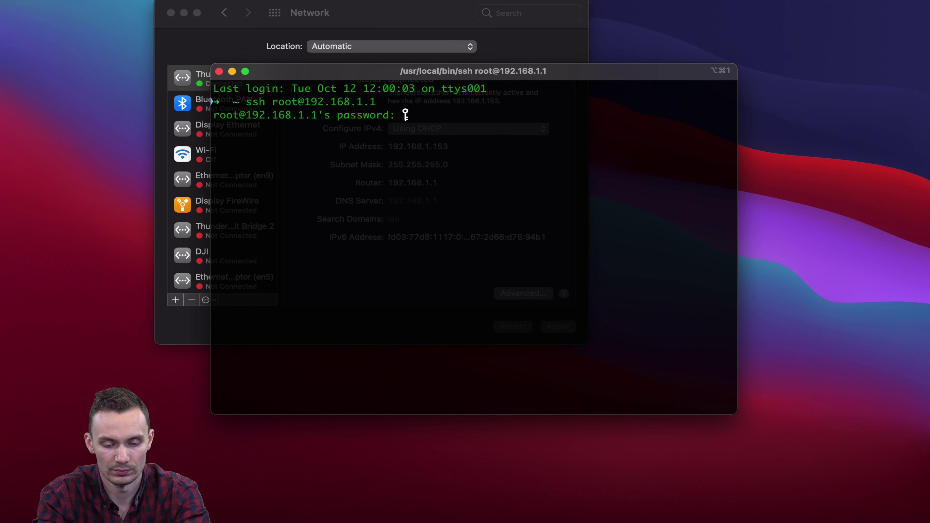
{"action": "key", "text": "Return"}
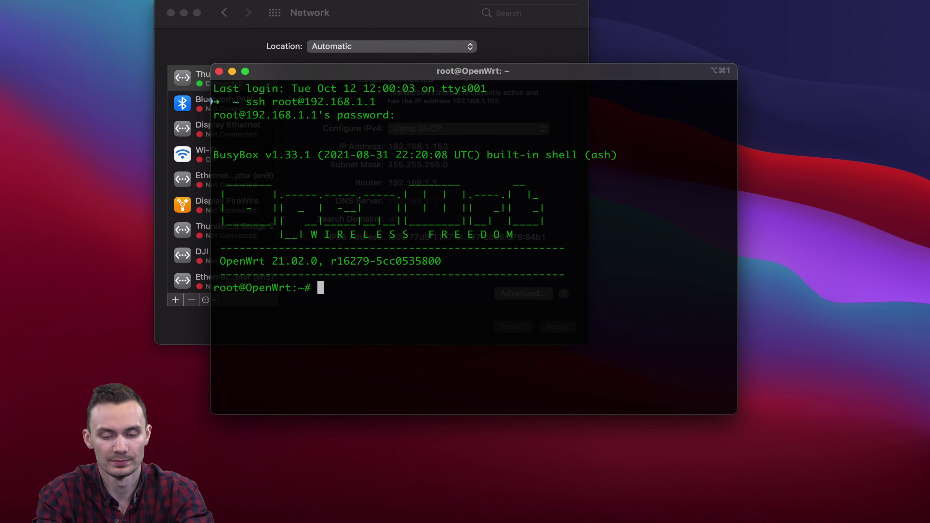
Open /etc/config/wireless in vi and delete all its existing lines
{"action": "type", "text": "vi /etc/"}
{"action": "type", "text": "config/wireless"}
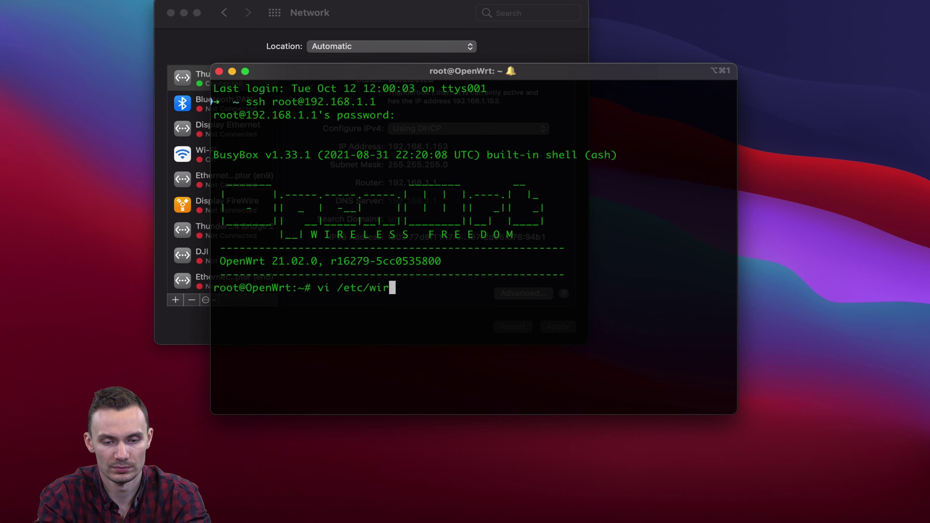
{"action": "key", "text": "Return"}
{"action": "key", "text": "d"}
{"action": "key", "text": "d"}
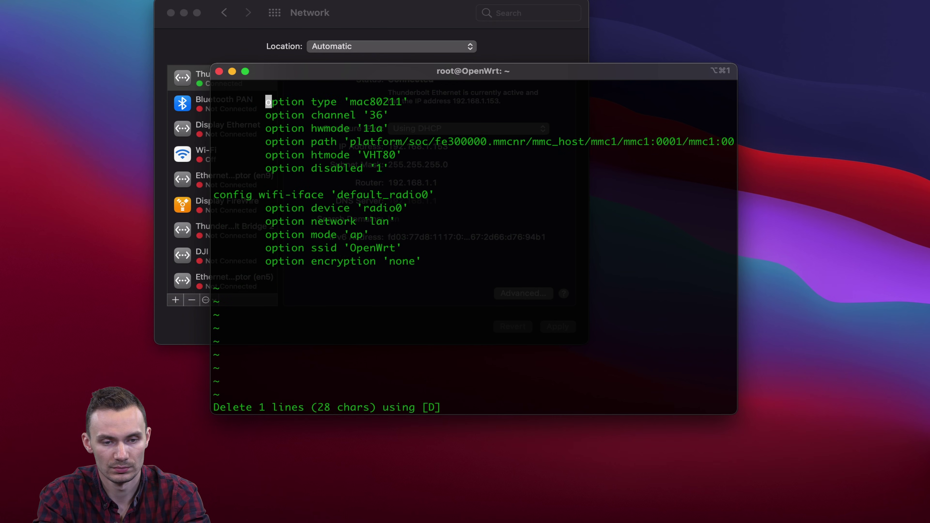
{"action": "key", "text": "d"}
{"action": "key", "text": "d"}
{"action": "key", "text": "d"}
{"action": "key", "text": "d"}
{"action": "key", "text": "d"}
{"action": "key", "text": "d"}
{"action": "key", "text": "d"}
{"action": "key", "text": "d"}
{"action": "key", "text": "d"}
{"action": "key", "text": "d"}
{"action": "key", "text": "d"}
{"action": "key", "text": "d"}
{"action": "key", "text": "d"}
{"action": "key", "text": "d"}
{"action": "key", "text": "d"}
{"action": "key", "text": "d"}
{"action": "key", "text": "d"}
{"action": "key", "text": "d"}
{"action": "key", "text": "d"}
{"action": "key", "text": "d"}
{"action": "key", "text": "d"}
{"action": "key", "text": "d"}
{"action": "key", "text": "d"}
{"action": "key", "text": "d"}
{"action": "key", "text": "d"}
{"action": "key", "text": "d"}
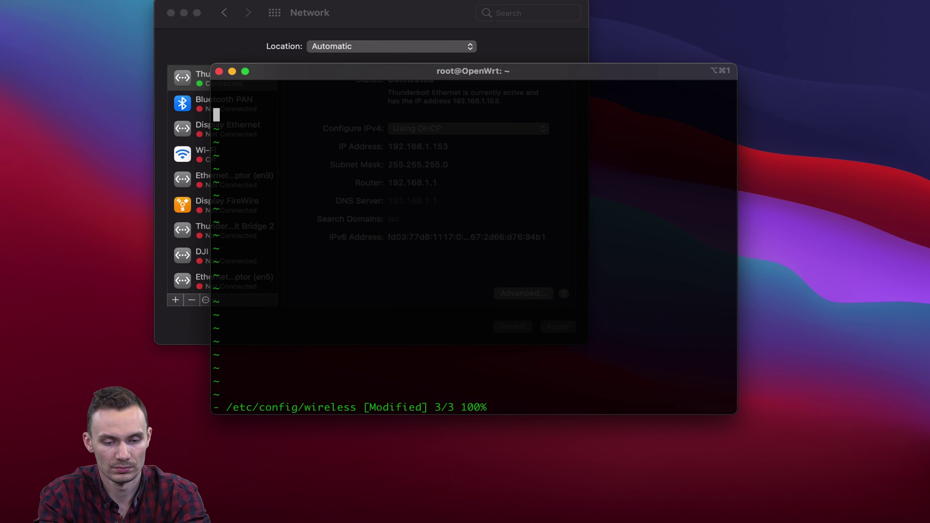
{"action": "key", "text": "i"}
{"action": "right_click", "coordinate": [461, 92]}
Paste the new wifi config and review radio0 (US, VHT20, 11a) and the psk2 'Raspberry Pi' AP
{"action": "left_click", "coordinate": [488, 296]}
{"action": "key", "text": "Escape"}
{"action": "key", "text": "g"}
{"action": "key", "text": "g"}
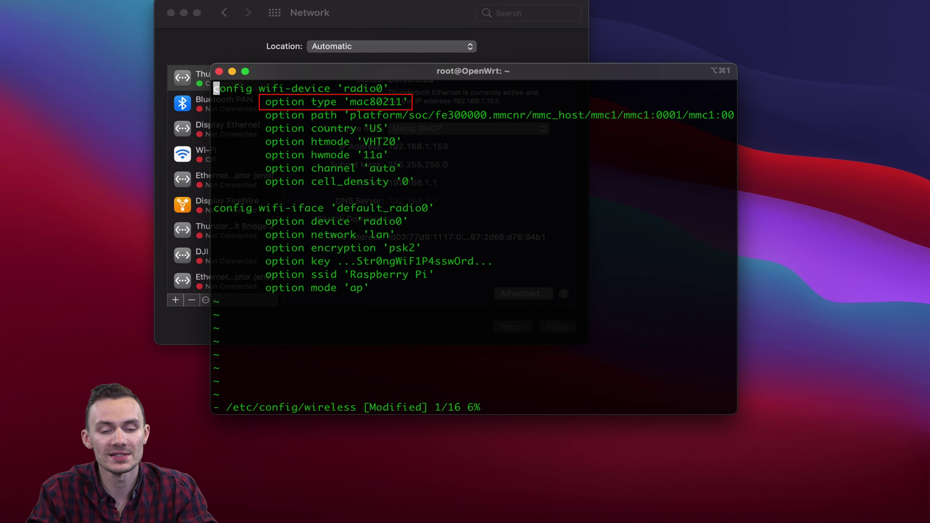
{"action": "key", "text": "Down"}
{"action": "key", "text": "Down"}
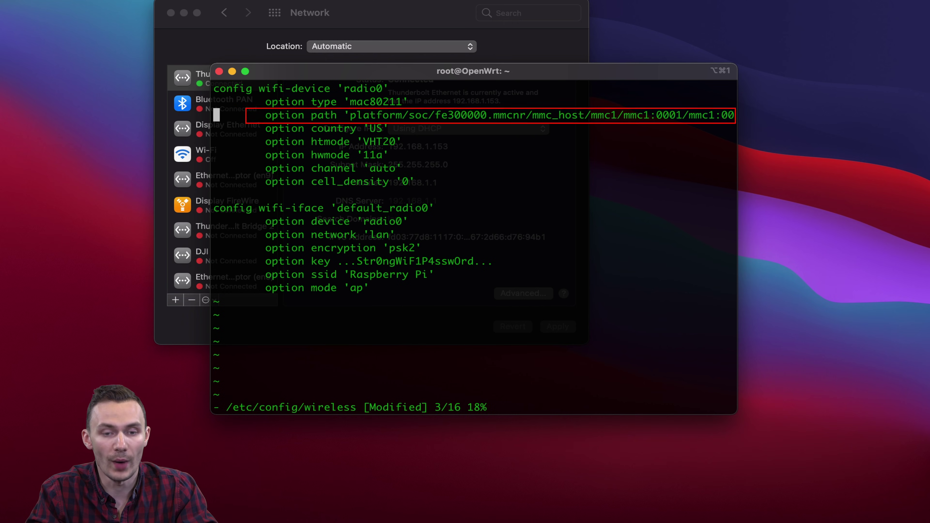
{"action": "key", "text": "Down"}
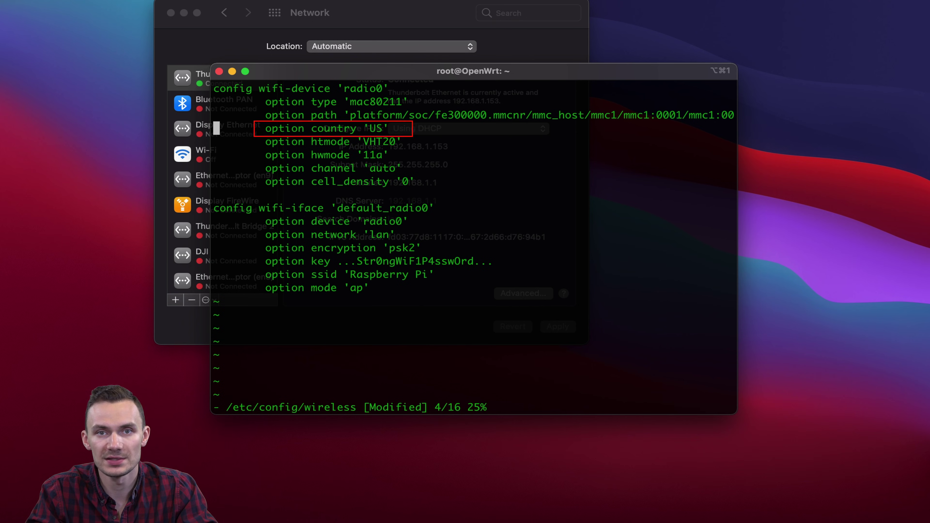
{"action": "key", "text": "Down"}
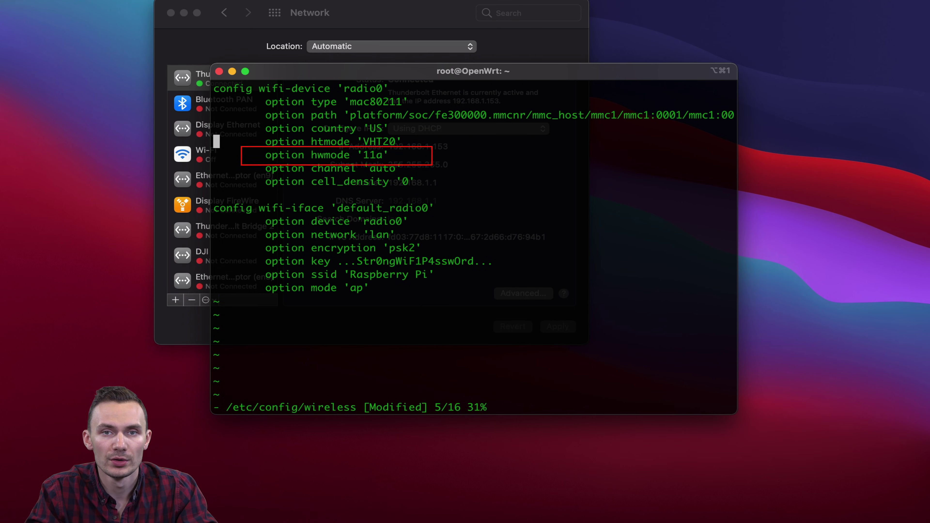
{"action": "key", "text": "Down"}
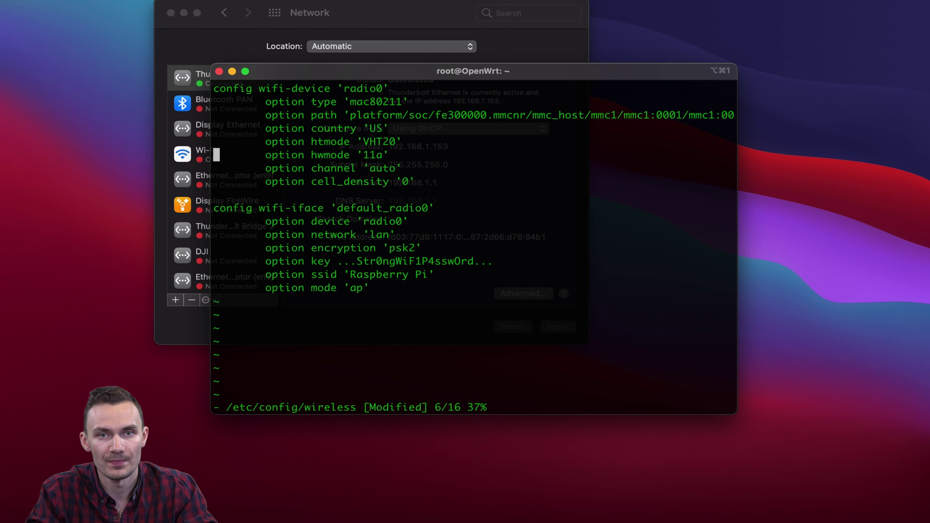
{"action": "key", "text": "Down"}
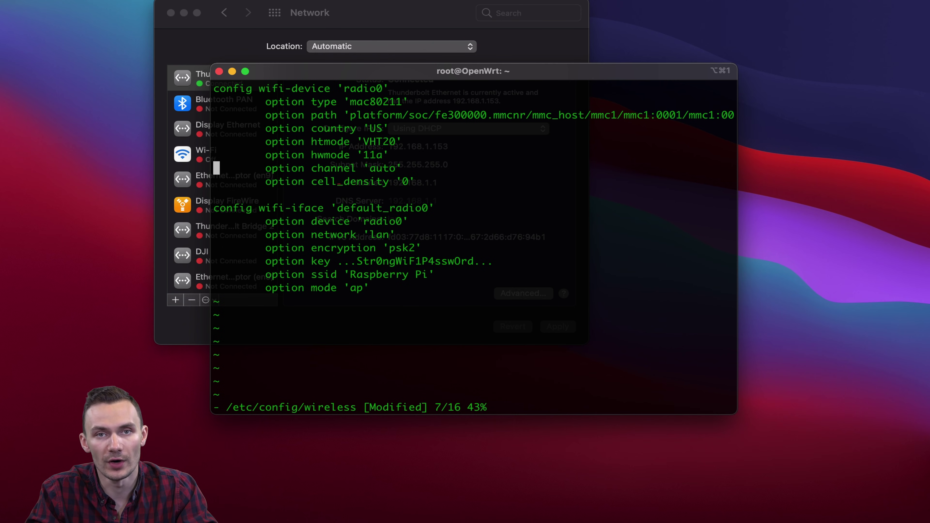
{"action": "key", "text": "Down"}
{"action": "key", "text": "Down"}
{"action": "key", "text": "Down"}
{"action": "key", "text": "i"}
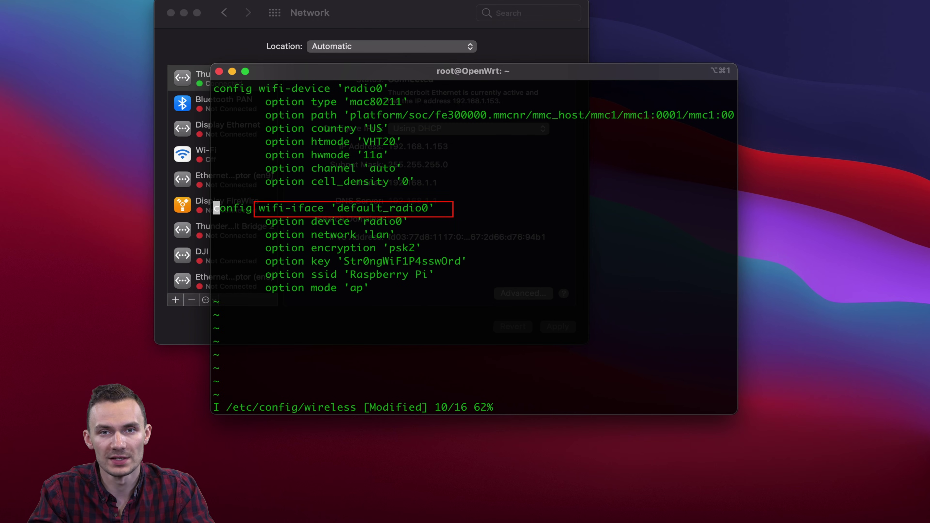
{"action": "key", "text": "Down"}
{"action": "key", "text": "Down"}
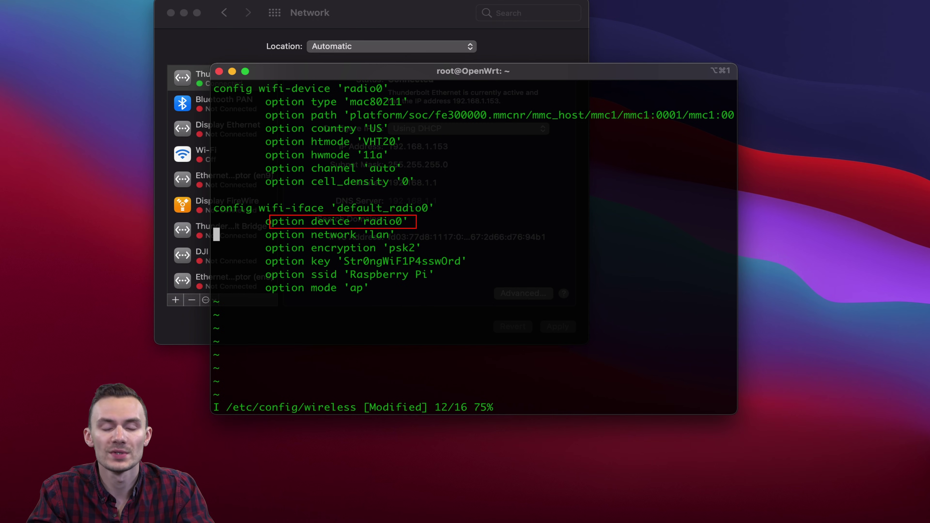
{"action": "key", "text": "Down"}
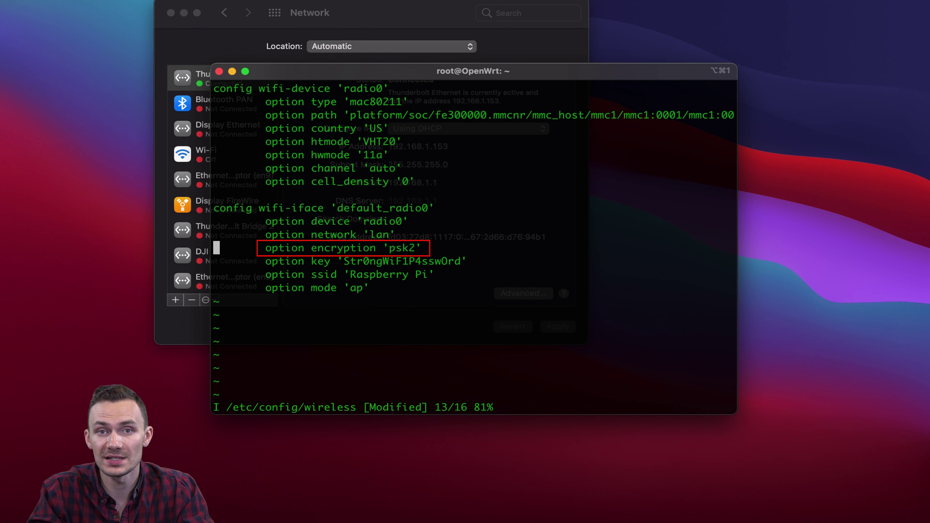
{"action": "key", "text": "Down"}
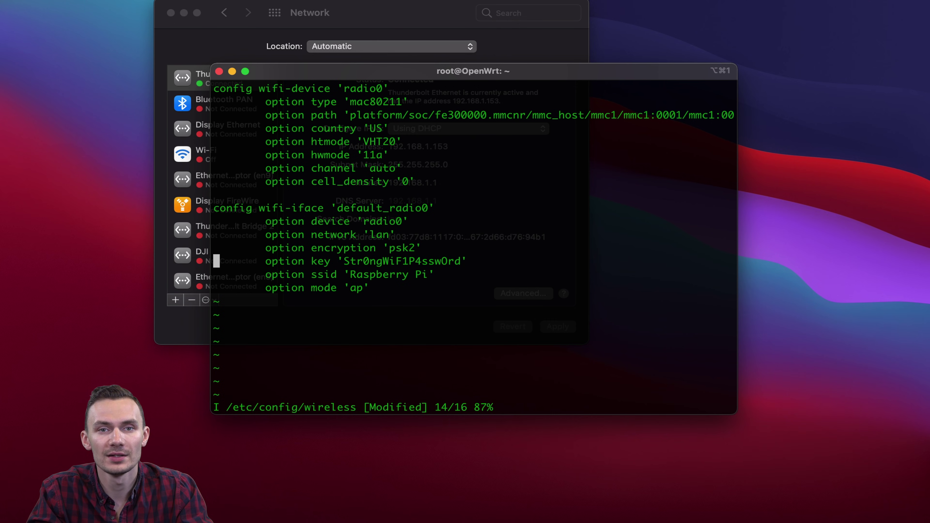
{"action": "key", "text": "Down"}
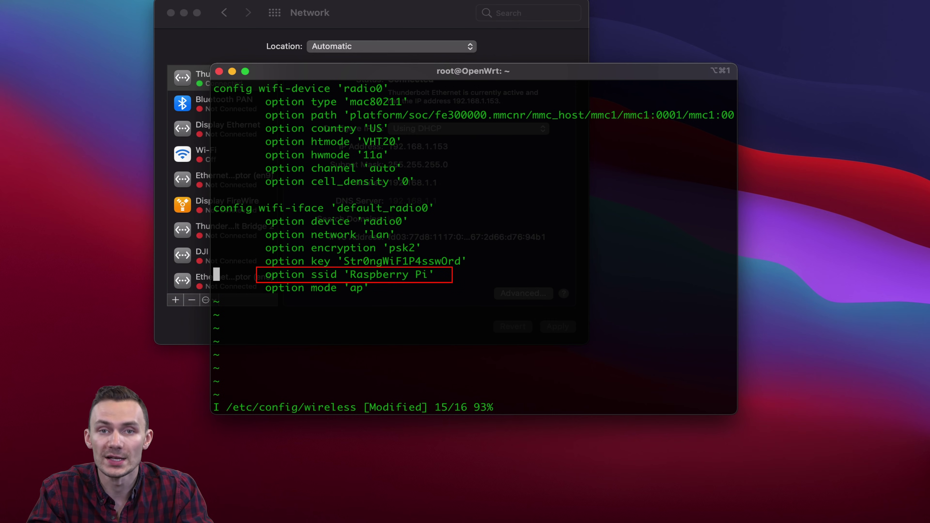
{"action": "key", "text": "Down"}
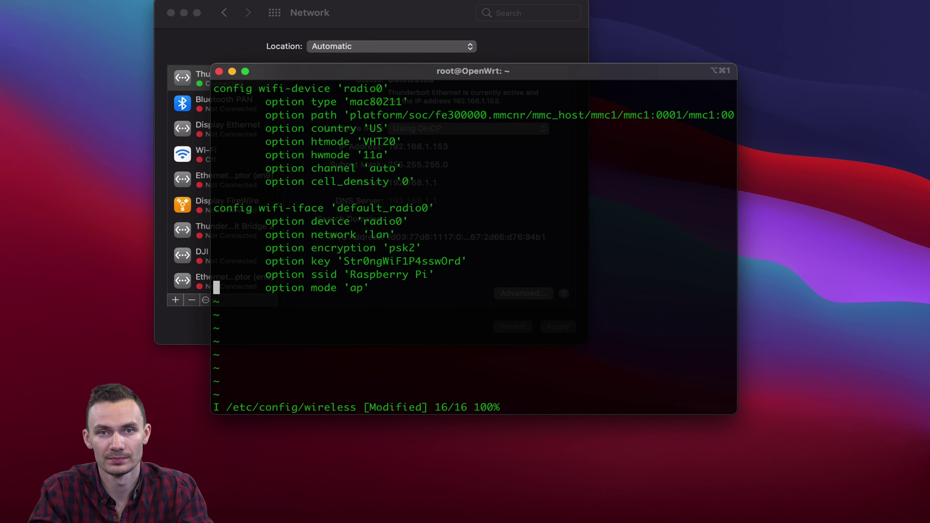
Save /etc/config/wireless with :wq and reboot the router
{"action": "key", "text": "Escape"}
{"action": "type", "text": ":wq"}
{"action": "key", "text": "Return"}
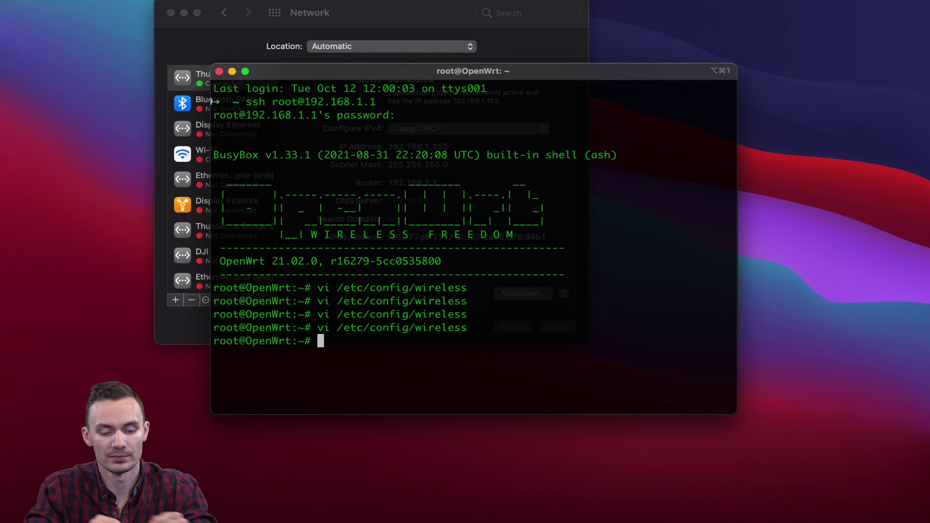
{"action": "type", "text": "reboot"}
{"action": "key", "text": "Return"}
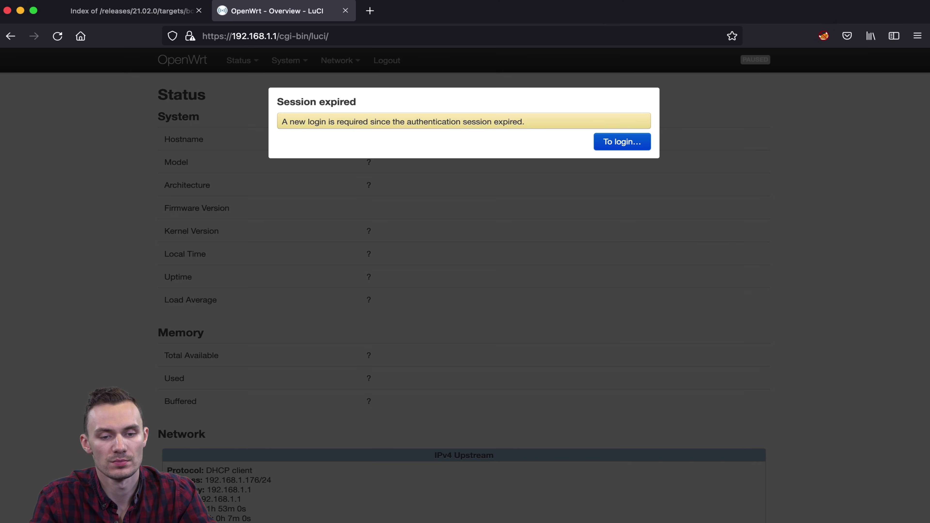
Run a speedtest.net test, getting 58 ms ping, 36.51 Mbps download and 12.77 Mbps upload
{"action": "key", "text": "super+t"}
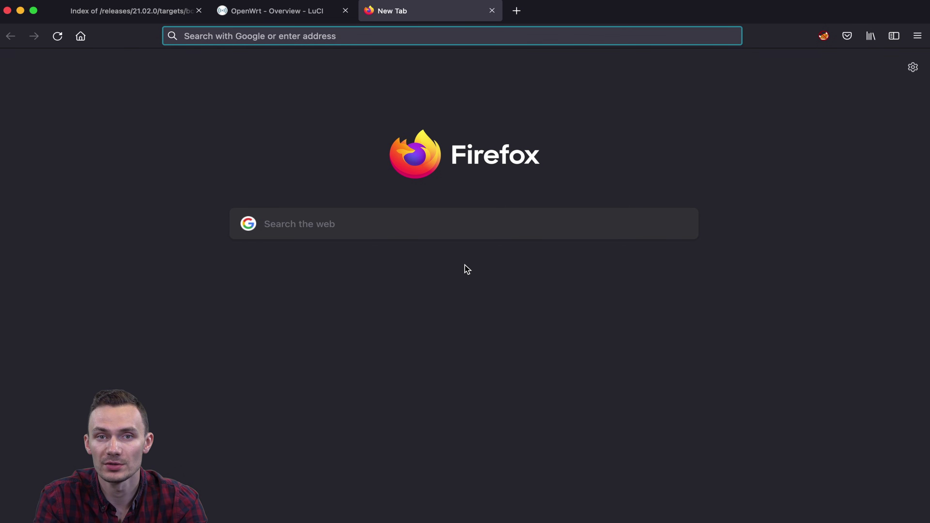
{"action": "type", "text": "speedtest.net"}
{"action": "key", "text": "Return"}
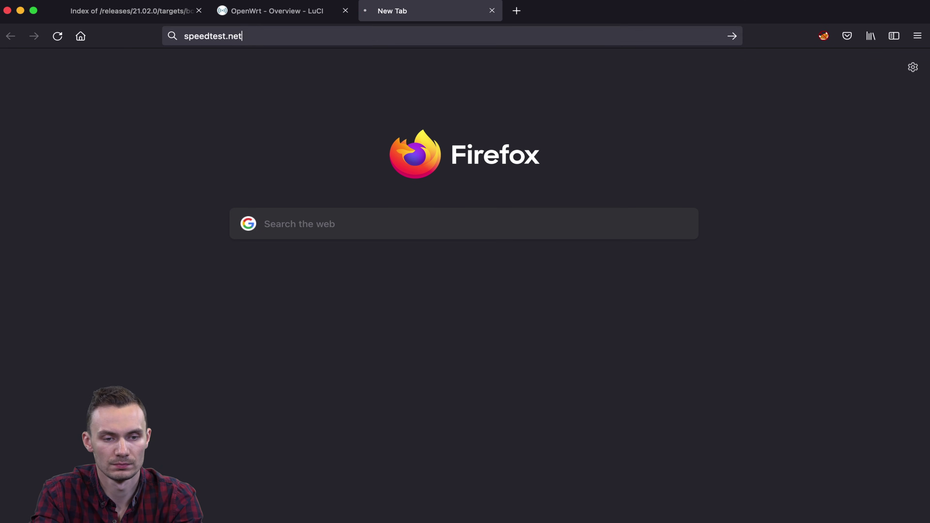
{"action": "left_click", "coordinate": [420, 296]}
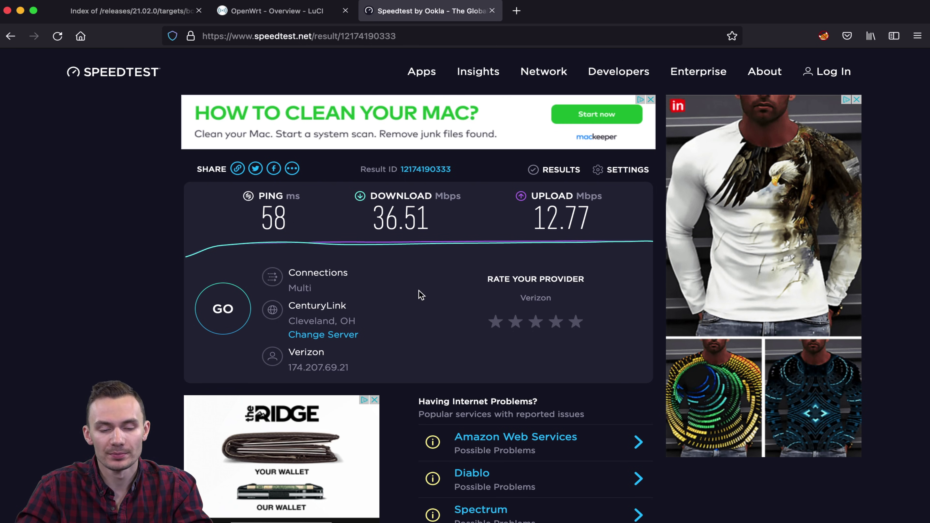
{"action": "left_click", "coordinate": [590, 2]}
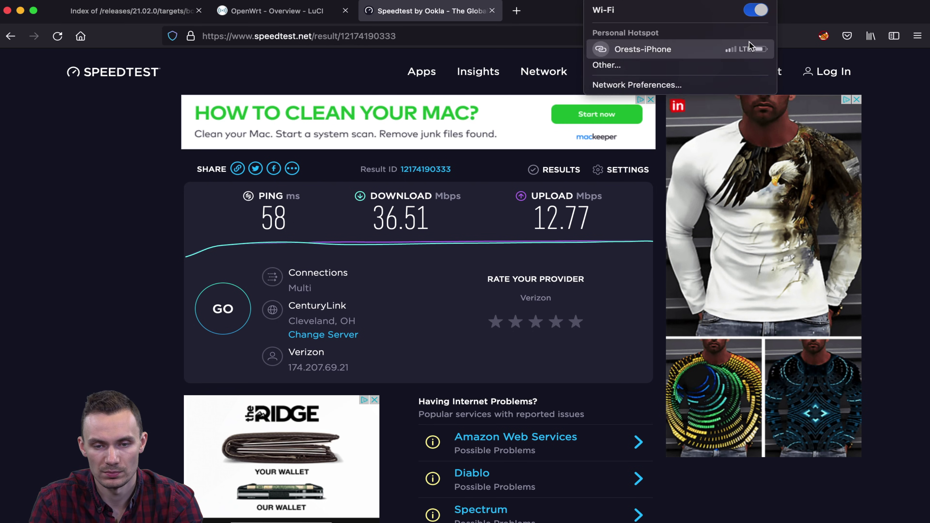
Join the Raspberry Pi Wi-Fi with its pasted password and set wired Ethernet IPv4 to Off
{"action": "left_click", "coordinate": [630, 218]}
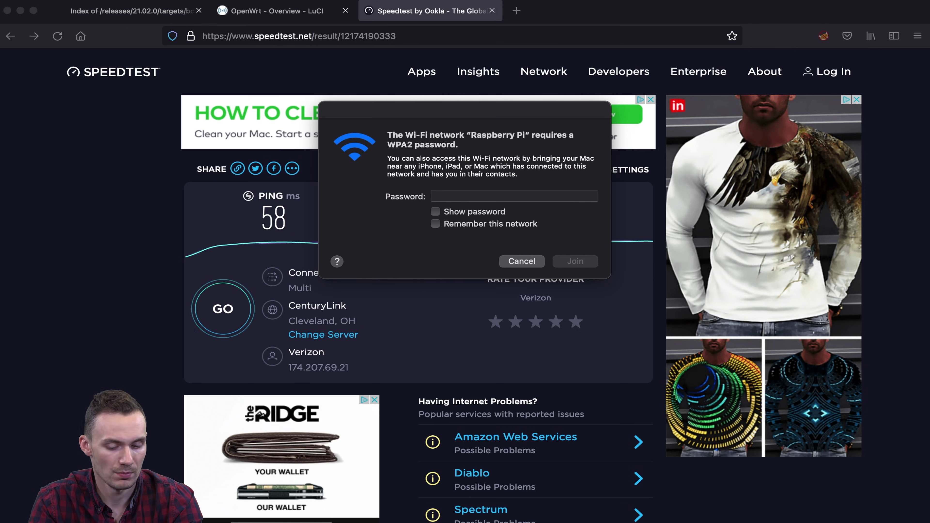
{"action": "key", "text": "super+v"}
{"action": "left_click", "coordinate": [580, 262]}
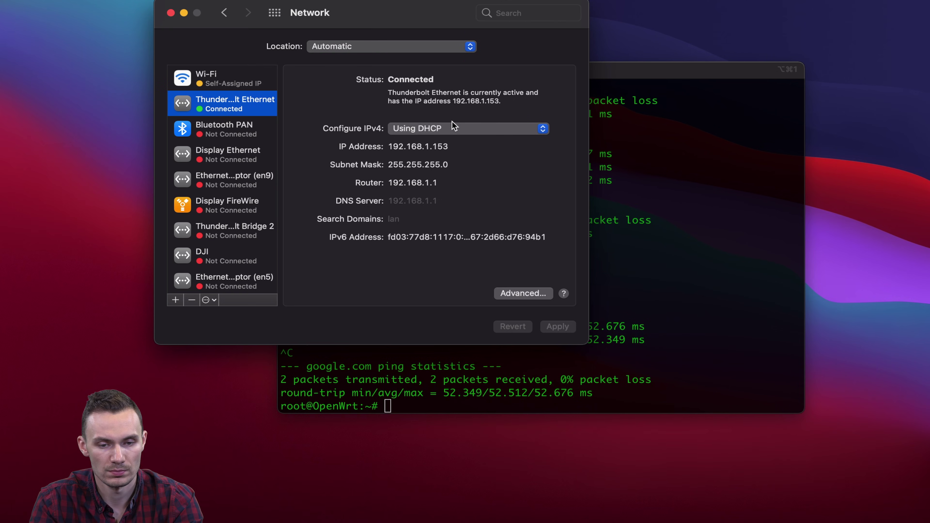
{"action": "left_click", "coordinate": [446, 128]}
{"action": "left_click", "coordinate": [436, 191]}
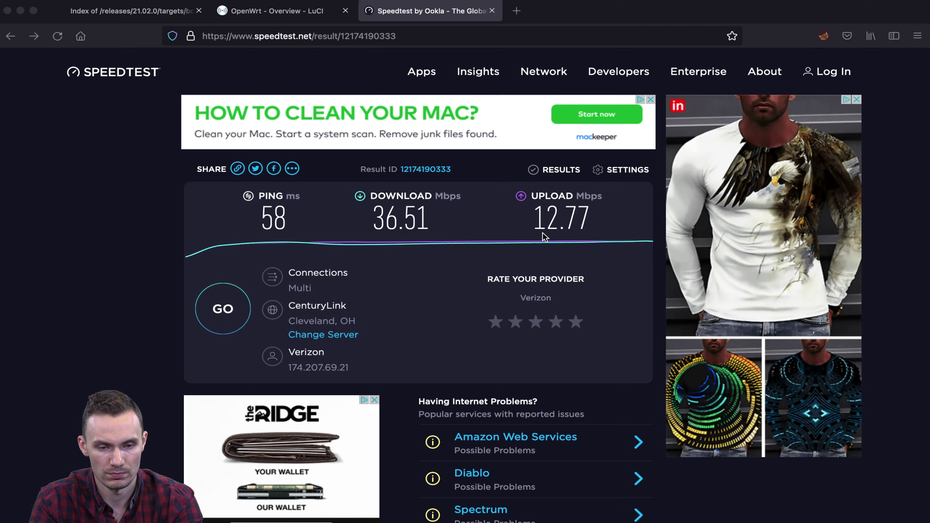
Reload the Speedtest.net page in the browser and start a new speed test
{"action": "left_click", "coordinate": [545, 236]}
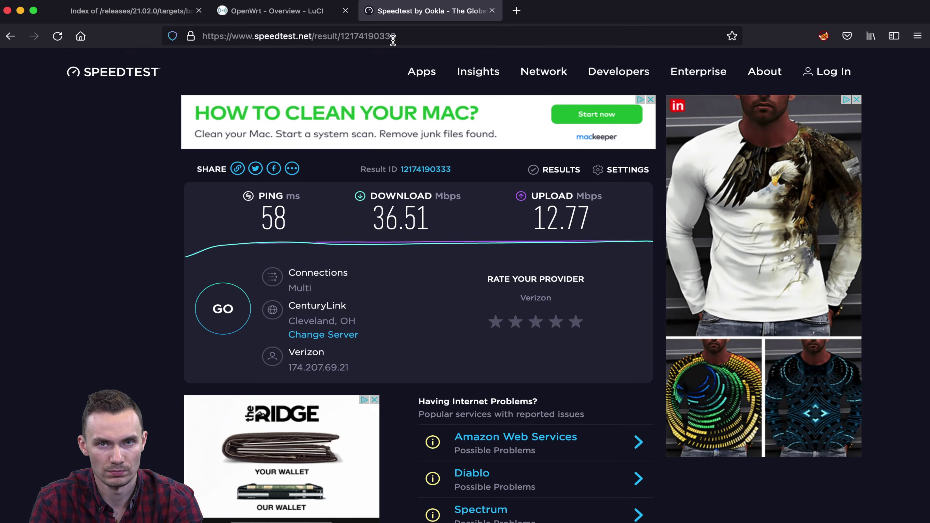
{"action": "left_click", "coordinate": [58, 37]}
{"action": "left_click", "coordinate": [423, 288]}
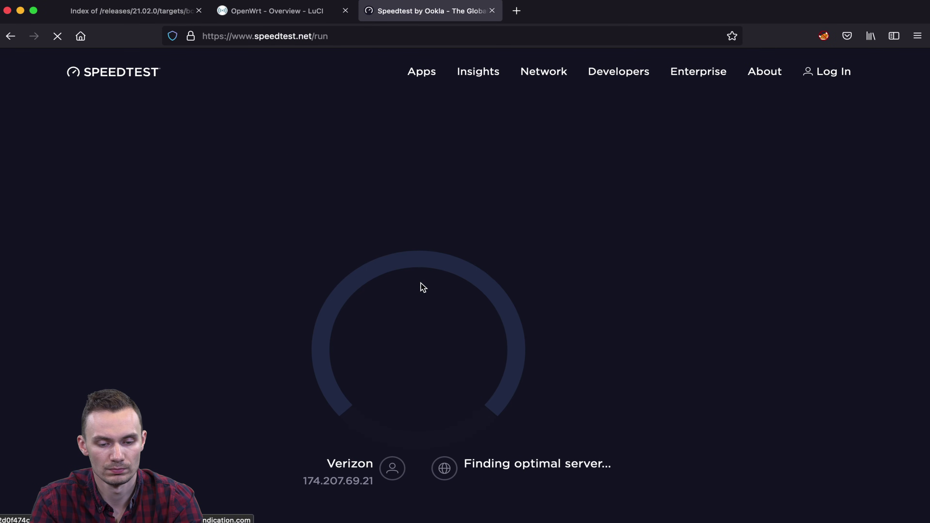